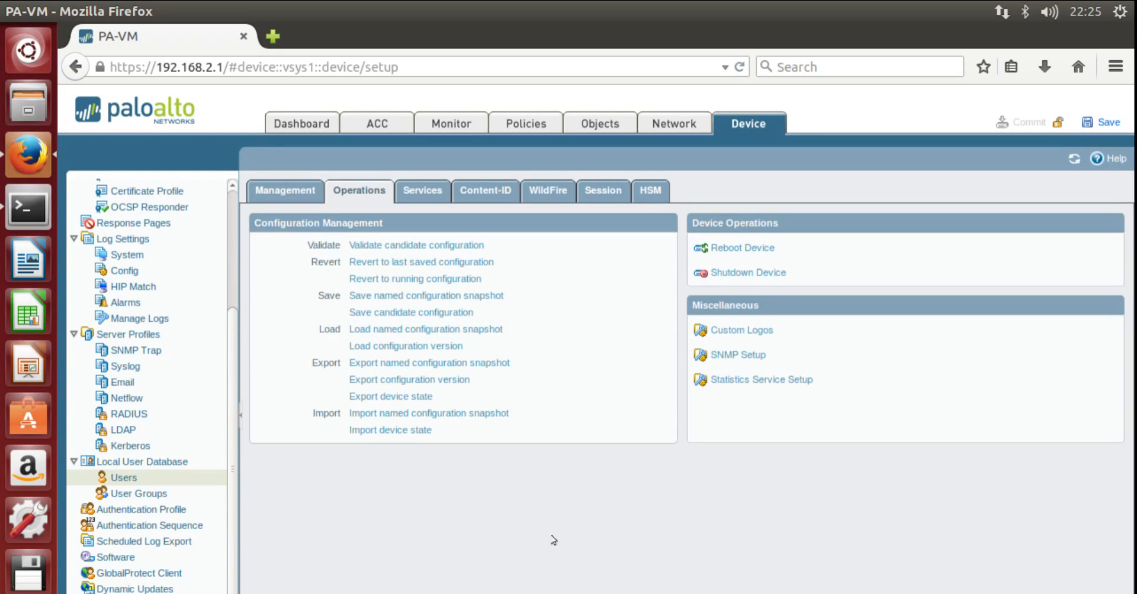
# - Add an enabled local user test1, entering and confirming its password
pyautogui.click(116, 479)
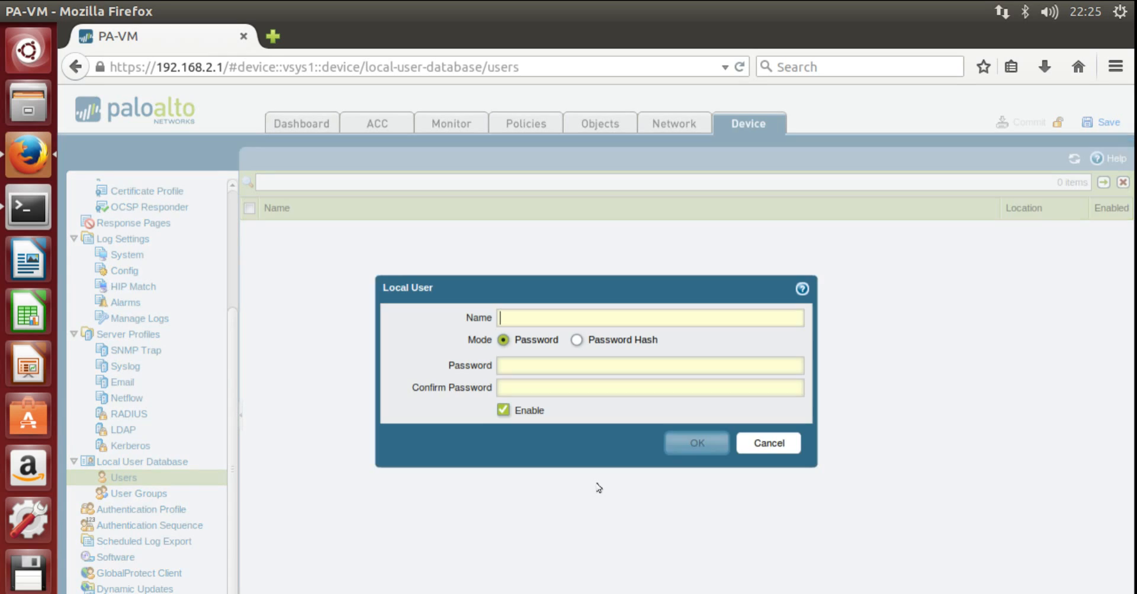
pyautogui.write('test1')
pyautogui.press('Tab')
pyautogui.press('Tab')
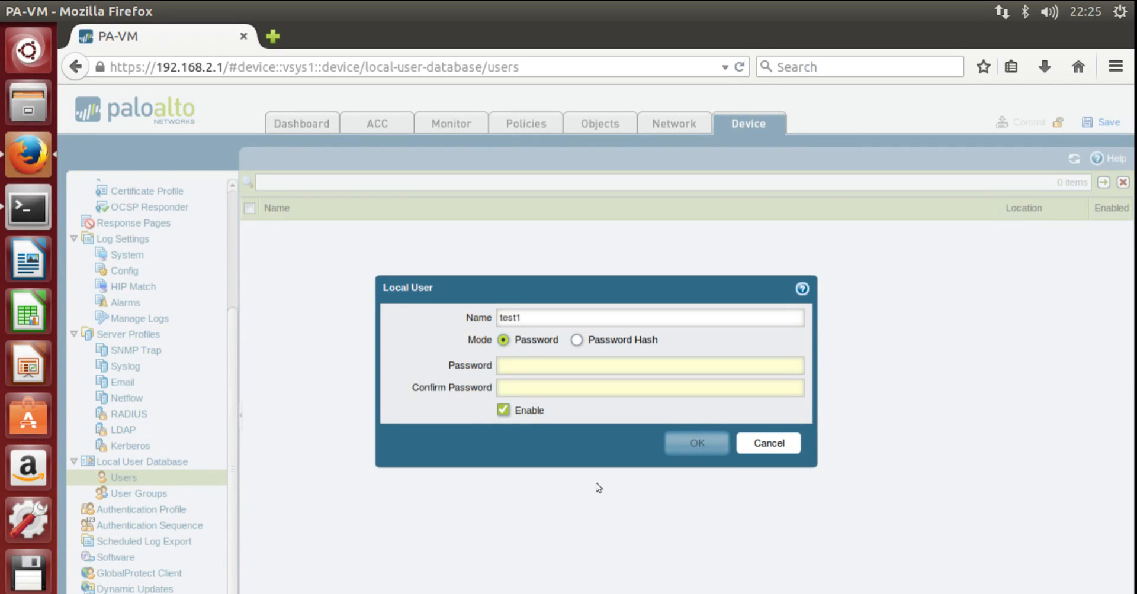
pyautogui.write('•••••')
pyautogui.press('Tab')
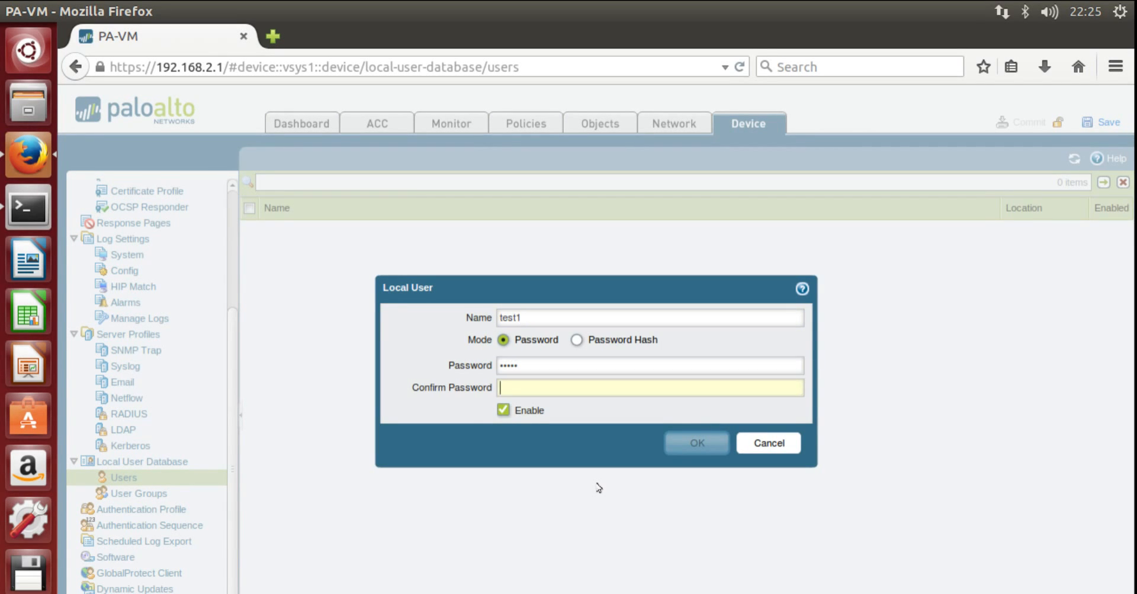
pyautogui.write('•••••')
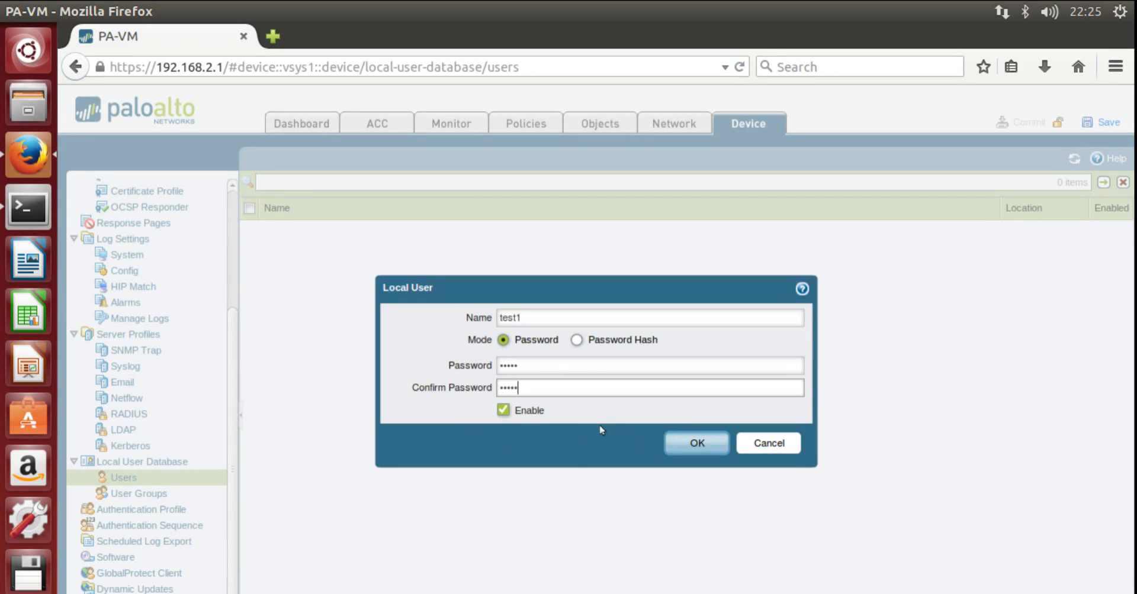
pyautogui.click(700, 447)
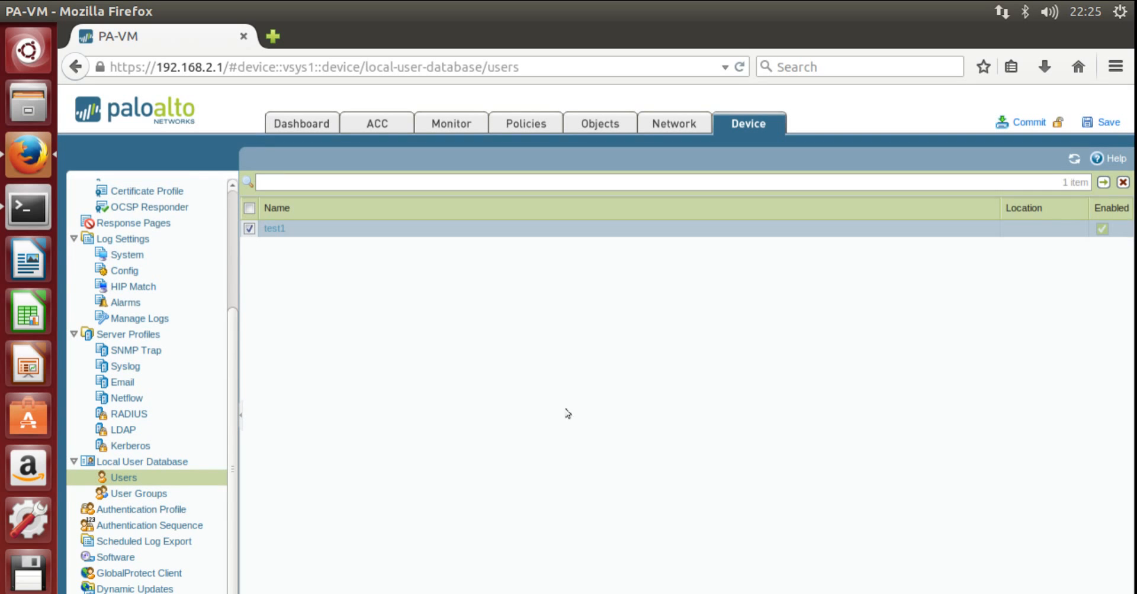
# - Create the authentication profile LOCAL using Local Database authentication
pyautogui.click(126, 511)
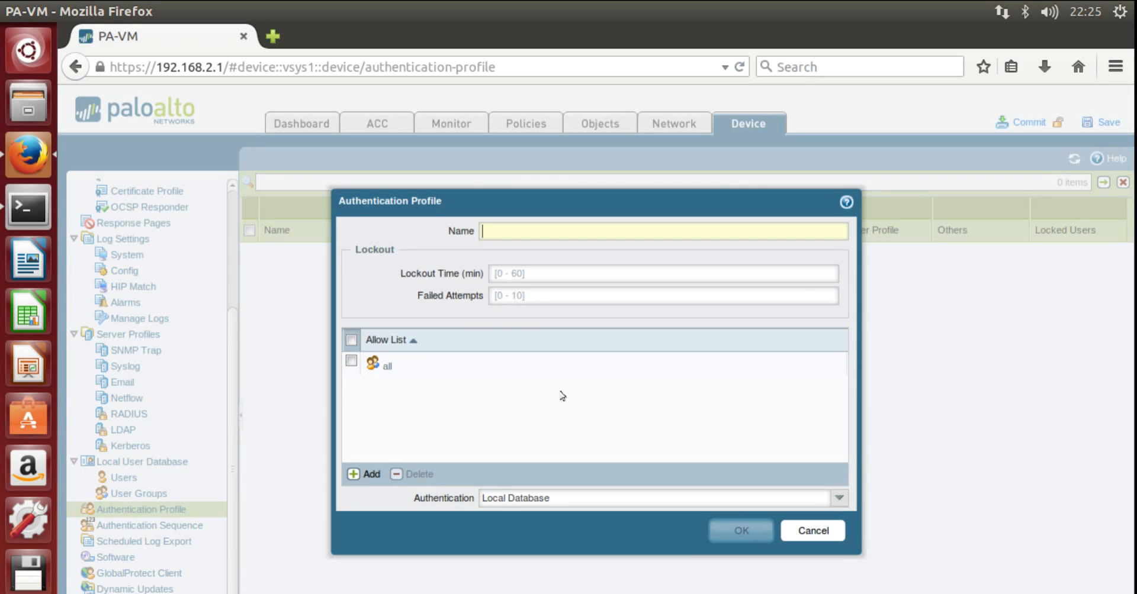
pyautogui.write('LOCAL')
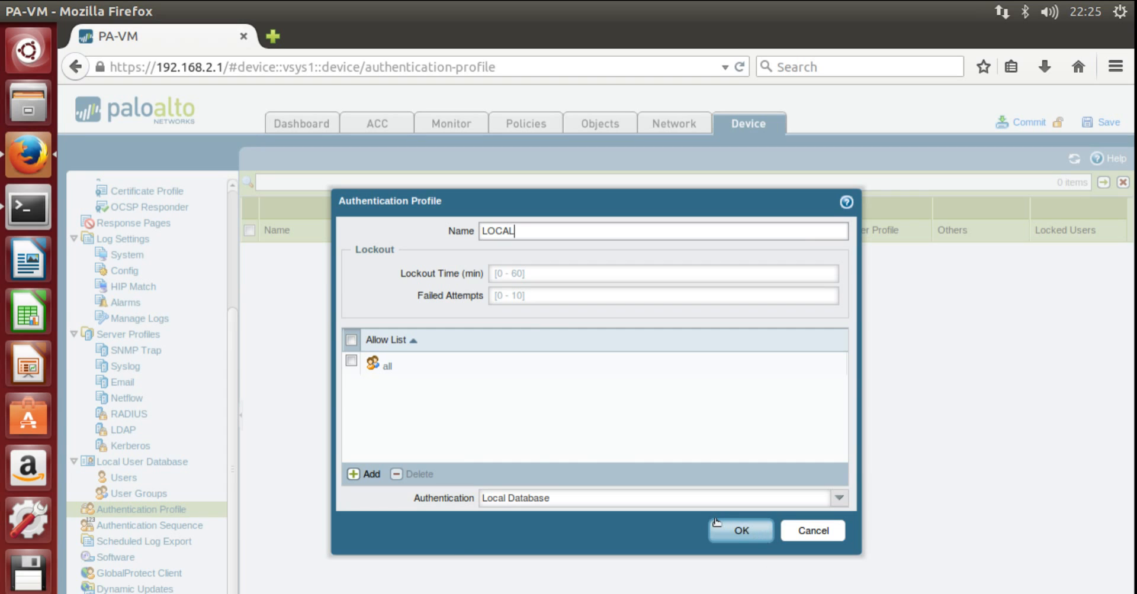
pyautogui.click(737, 533)
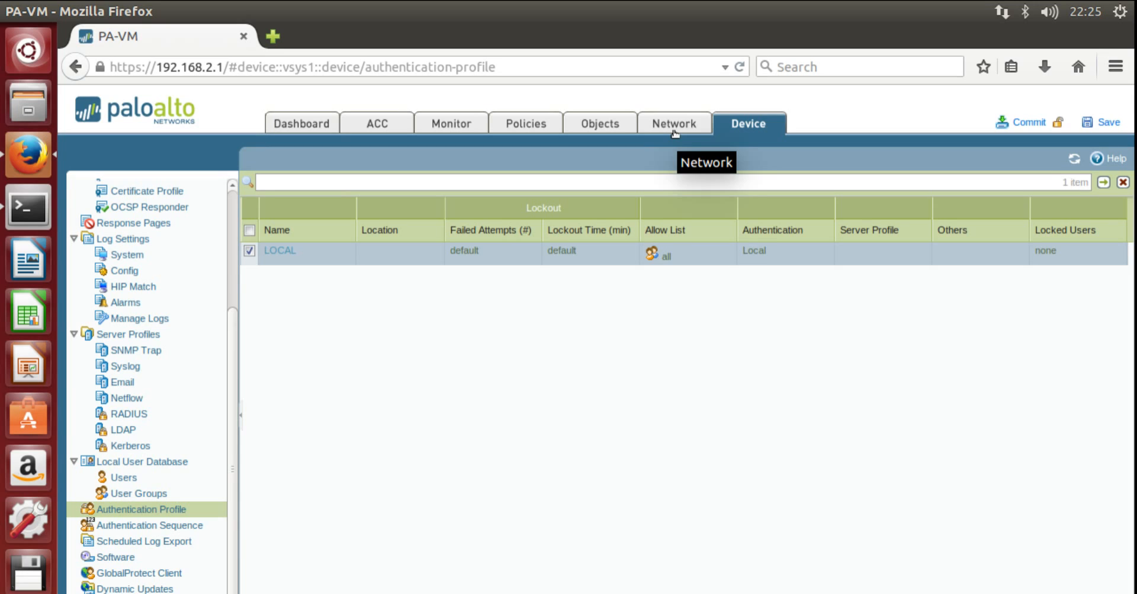
# - Start adding a new interface in the Network > Interfaces Tunnel list
pyautogui.click(674, 125)
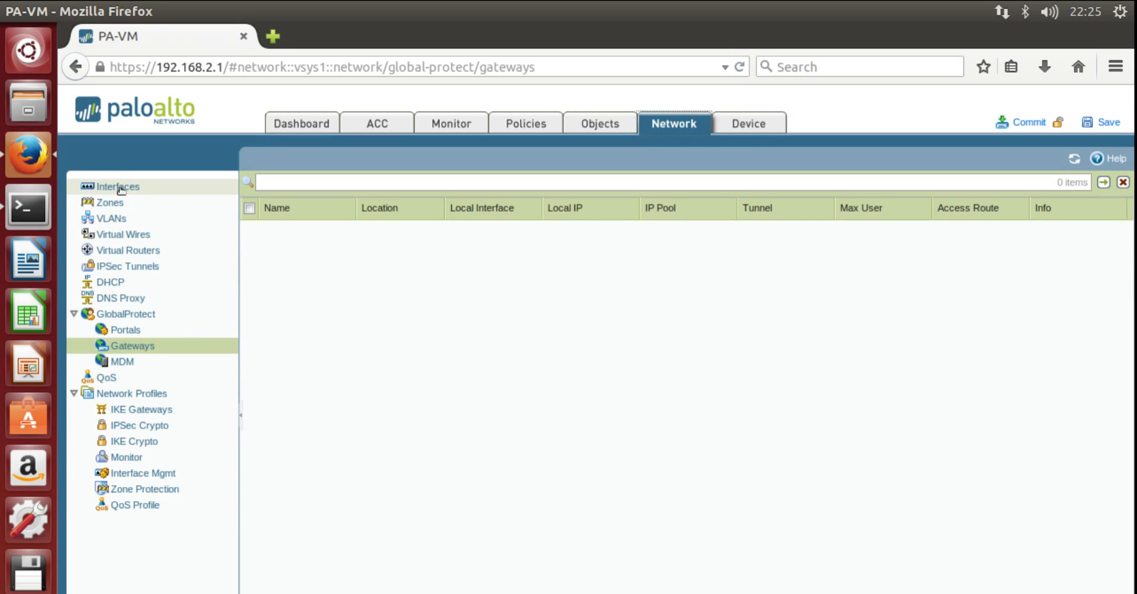
pyautogui.click(119, 187)
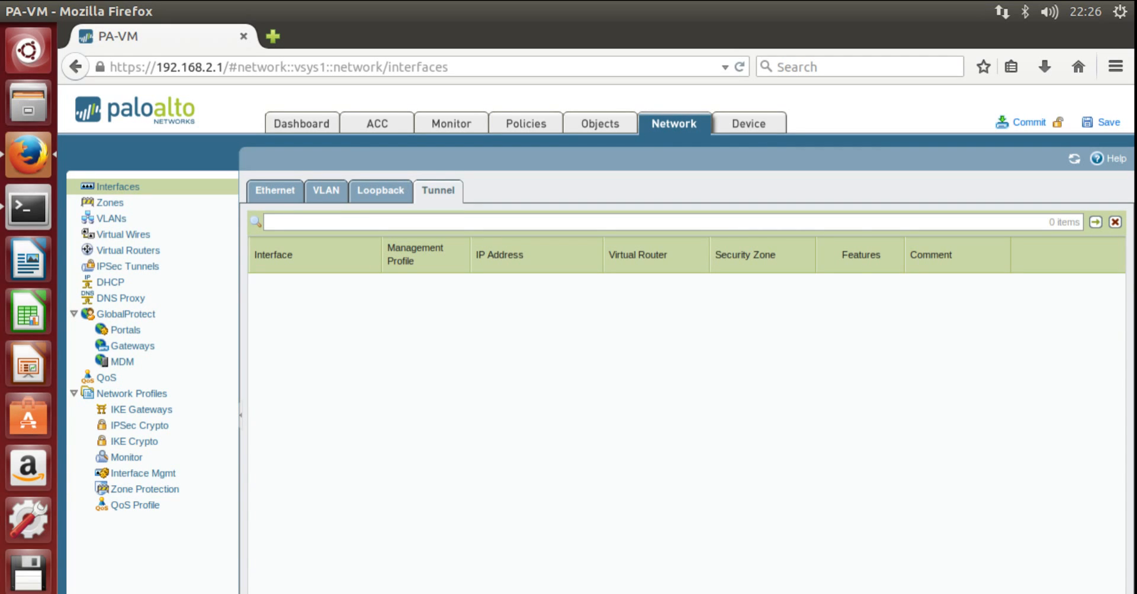
pyautogui.click(267, 593)
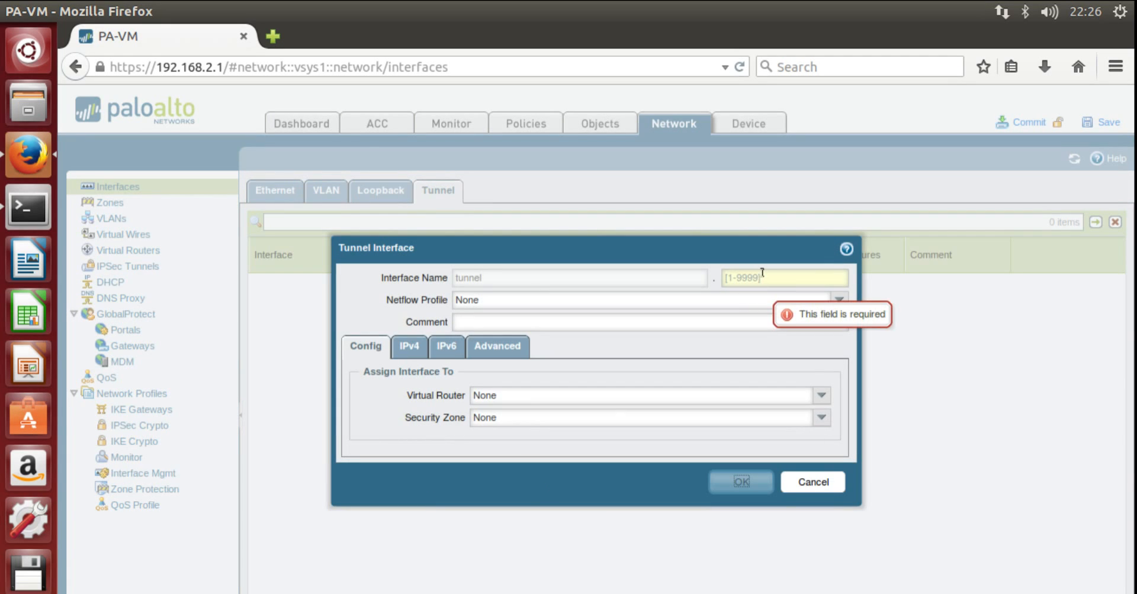
# - Save tunnel interface number 1 with virtual router default and security zone Trust-L3
pyautogui.click(762, 272)
pyautogui.write('1')
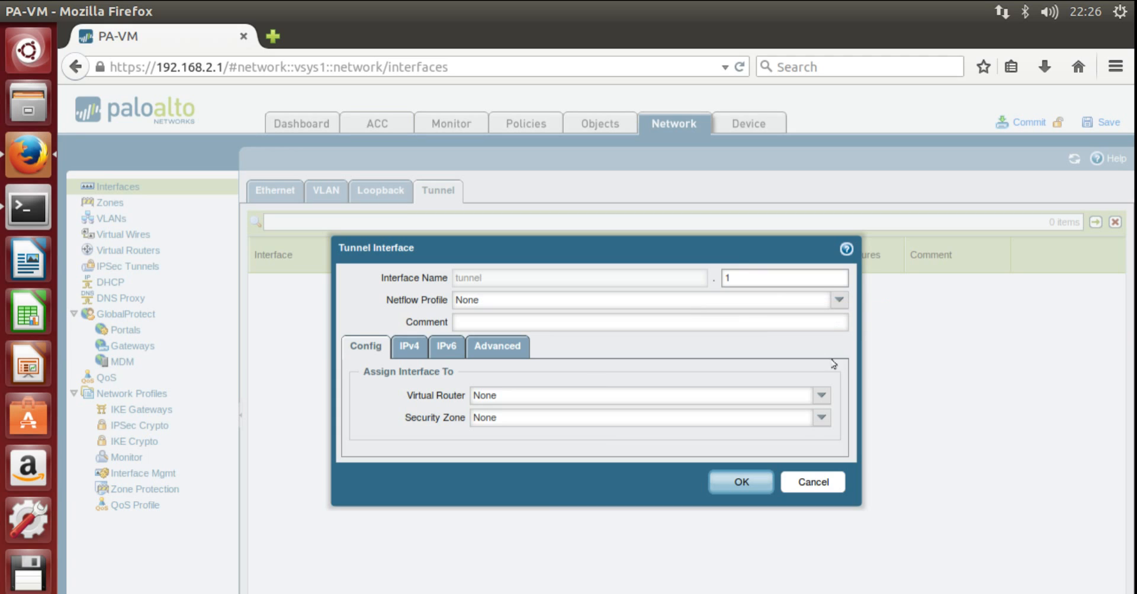
pyautogui.click(822, 397)
pyautogui.click(778, 439)
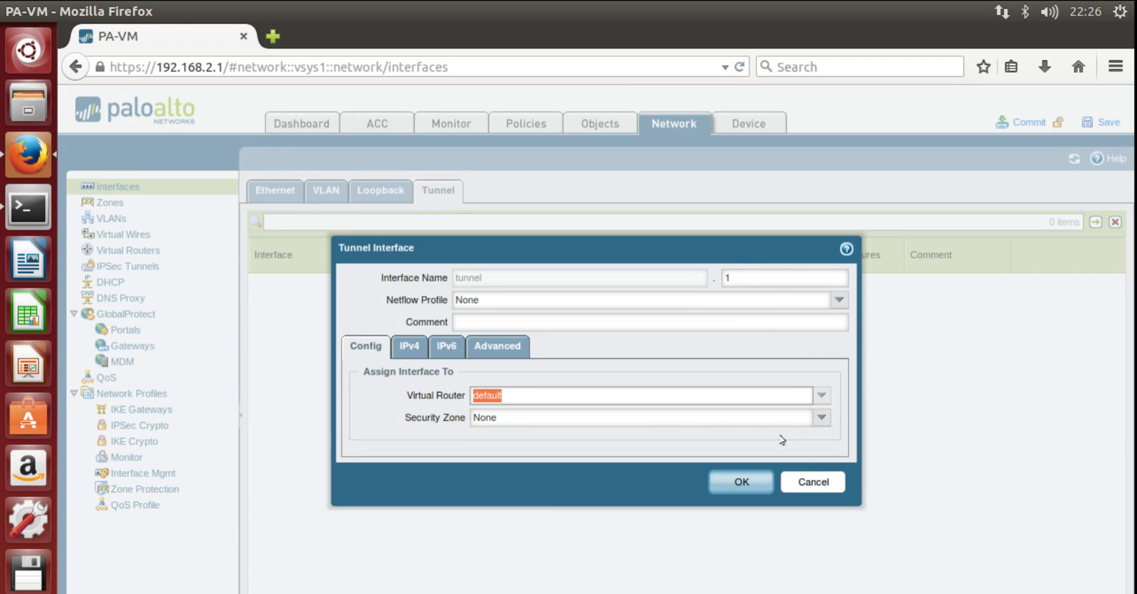
pyautogui.click(821, 418)
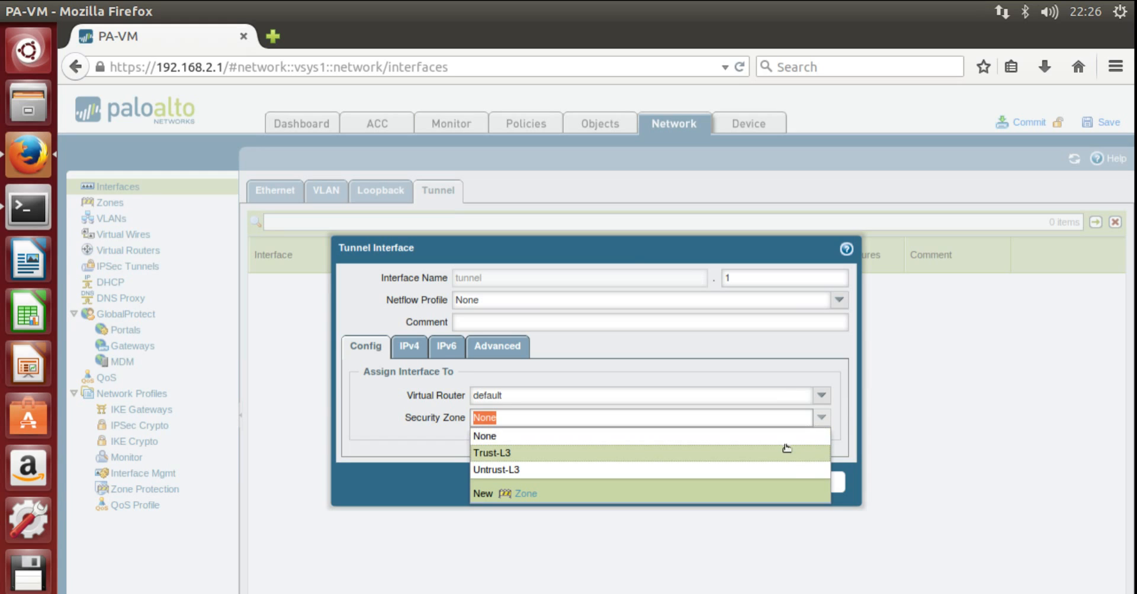
pyautogui.click(749, 460)
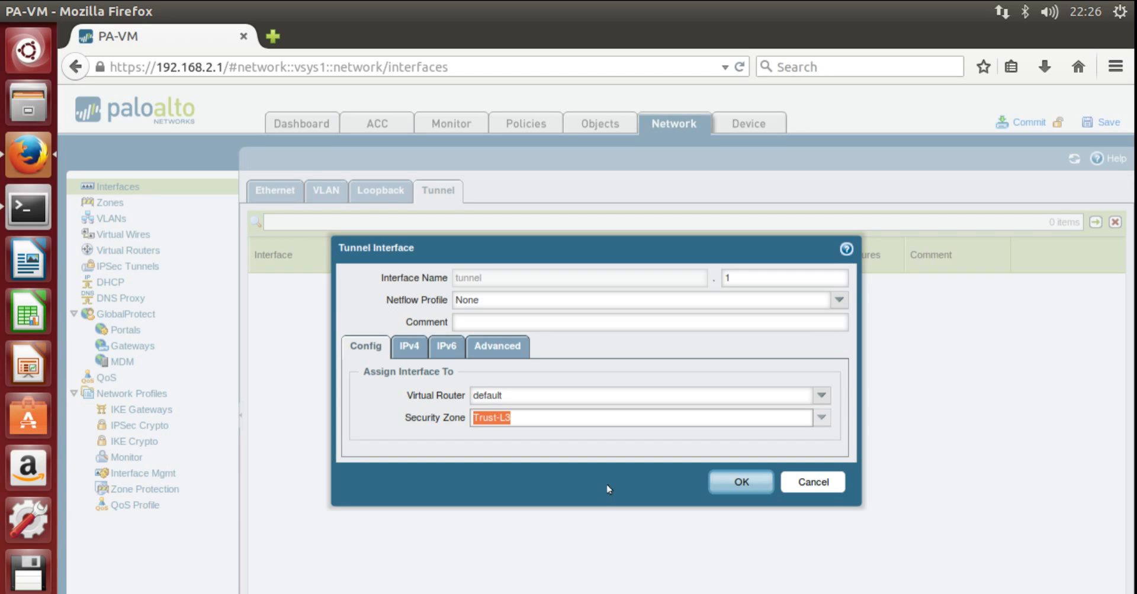
pyautogui.click(736, 482)
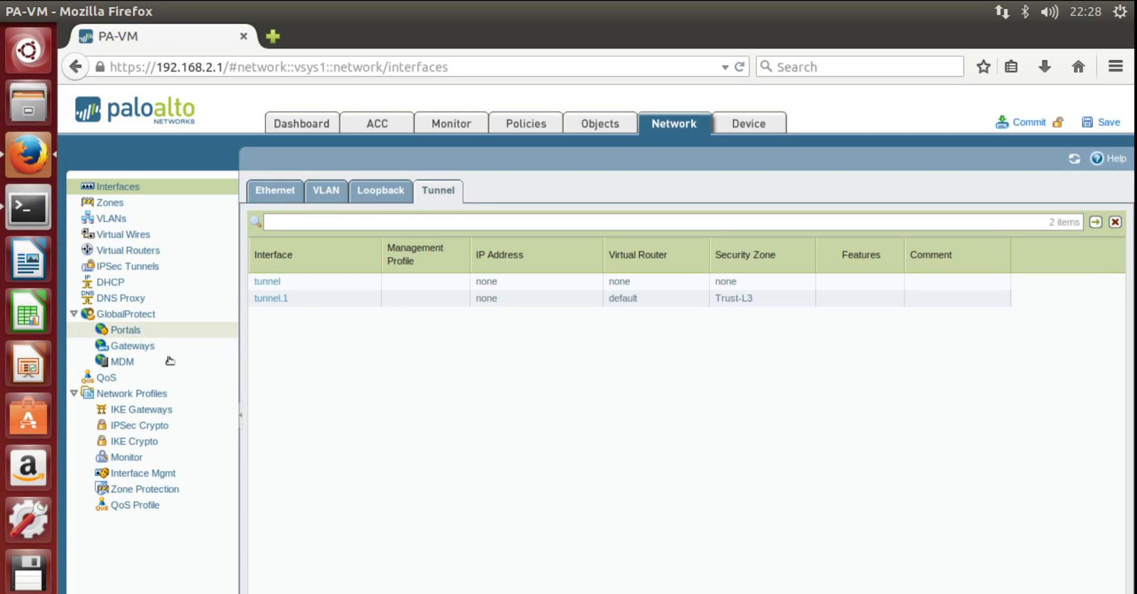
# - Add GlobalProtect gateway RA-VPN-GW on ethernet1/1 with IP address 10.1.1.110/24
pyautogui.click(133, 352)
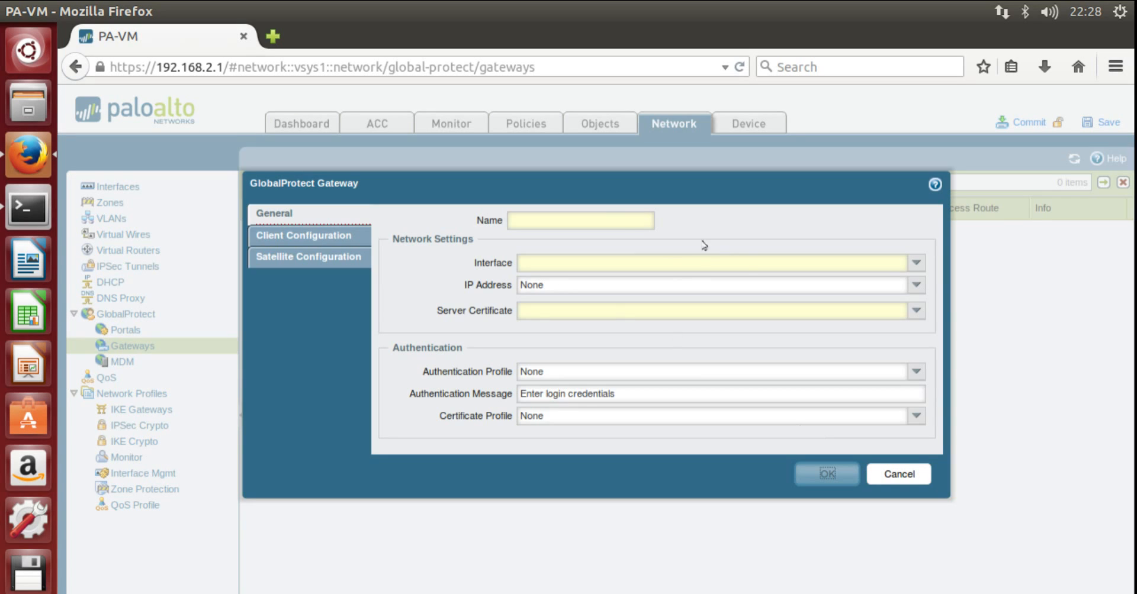
pyautogui.click(612, 221)
pyautogui.write('RA')
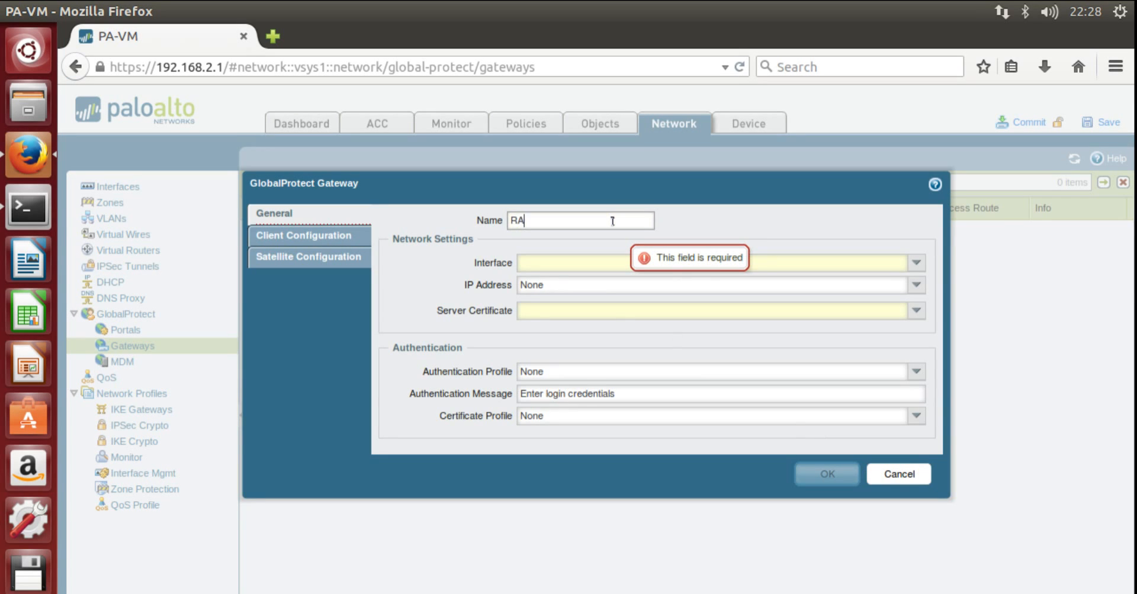
pyautogui.write('-VPN-GW')
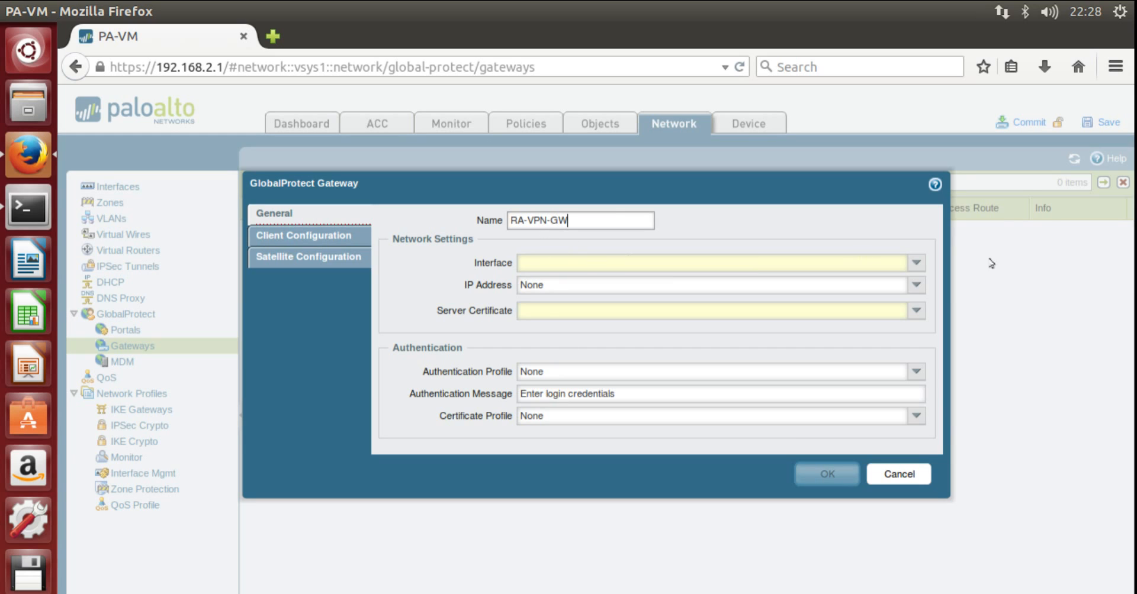
pyautogui.click(914, 266)
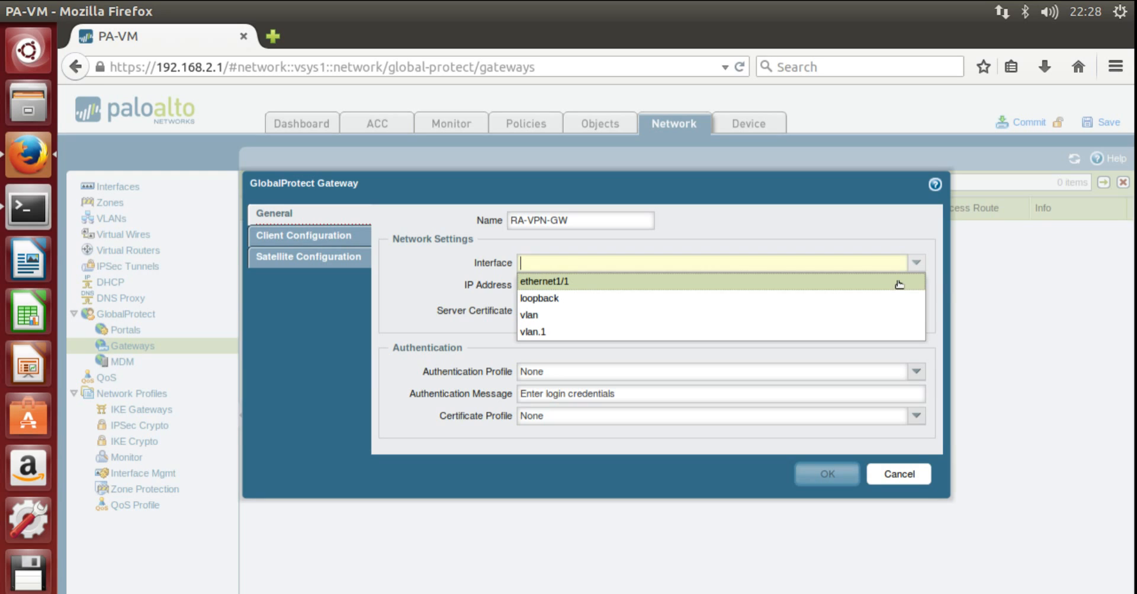
pyautogui.click(899, 283)
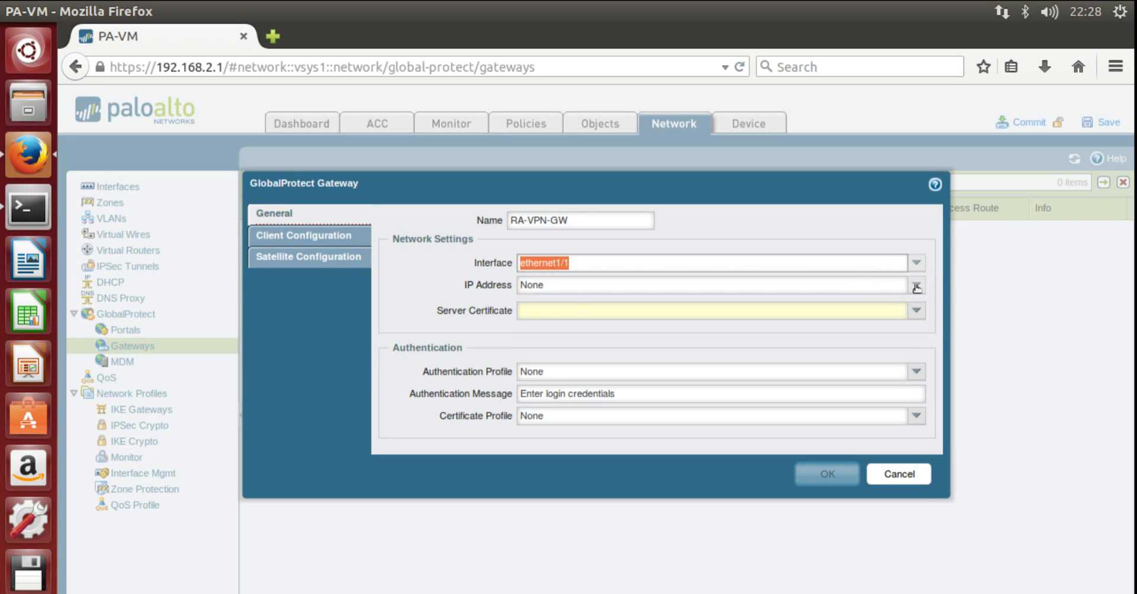
pyautogui.click(916, 286)
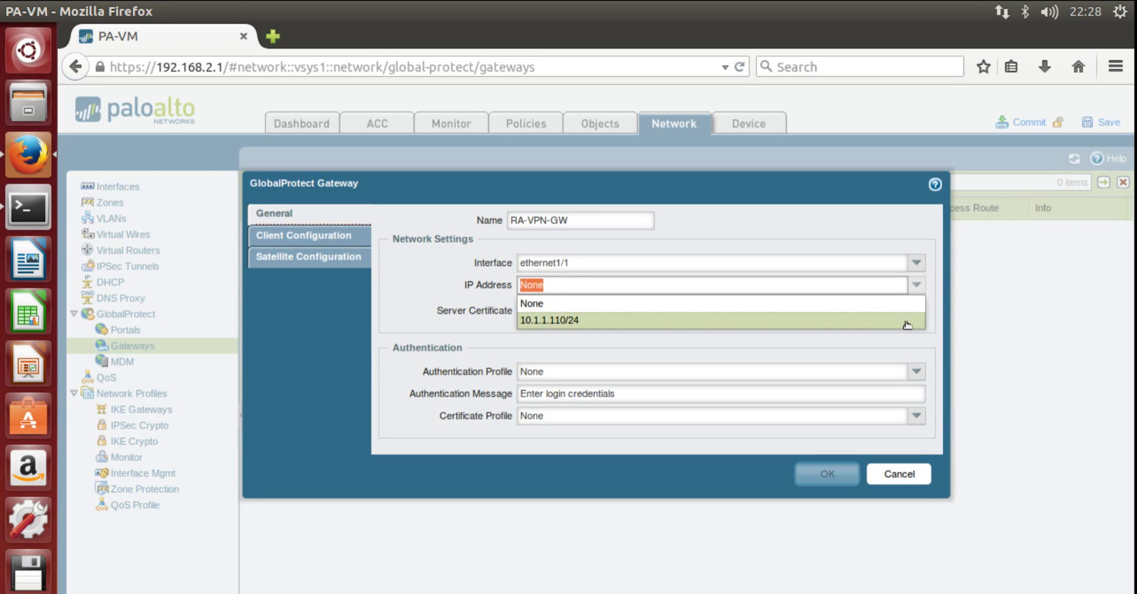
pyautogui.click(907, 324)
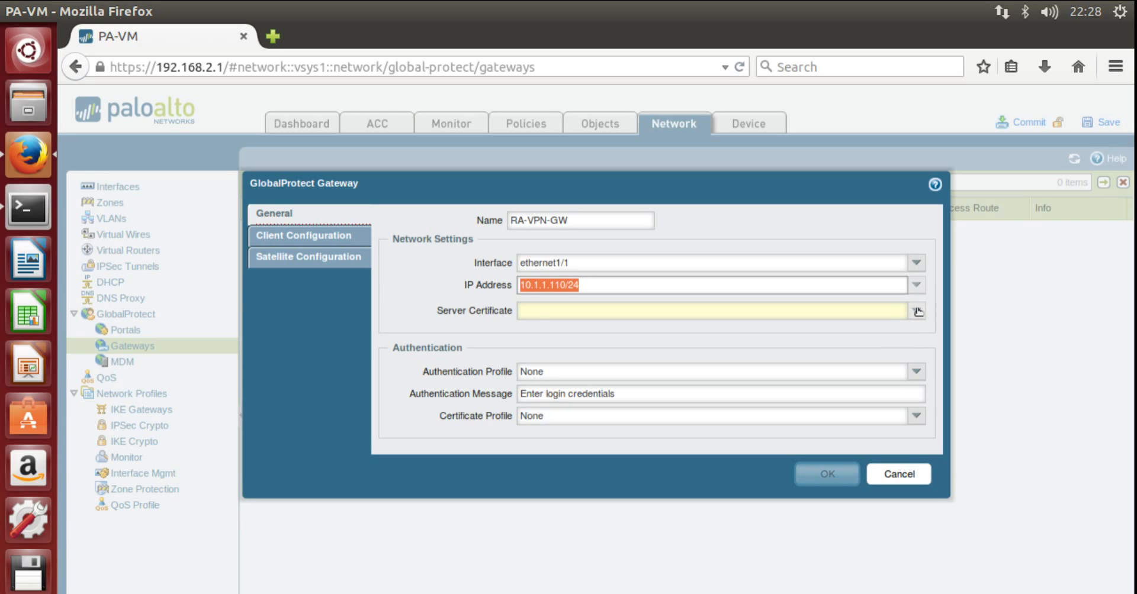
pyautogui.click(916, 310)
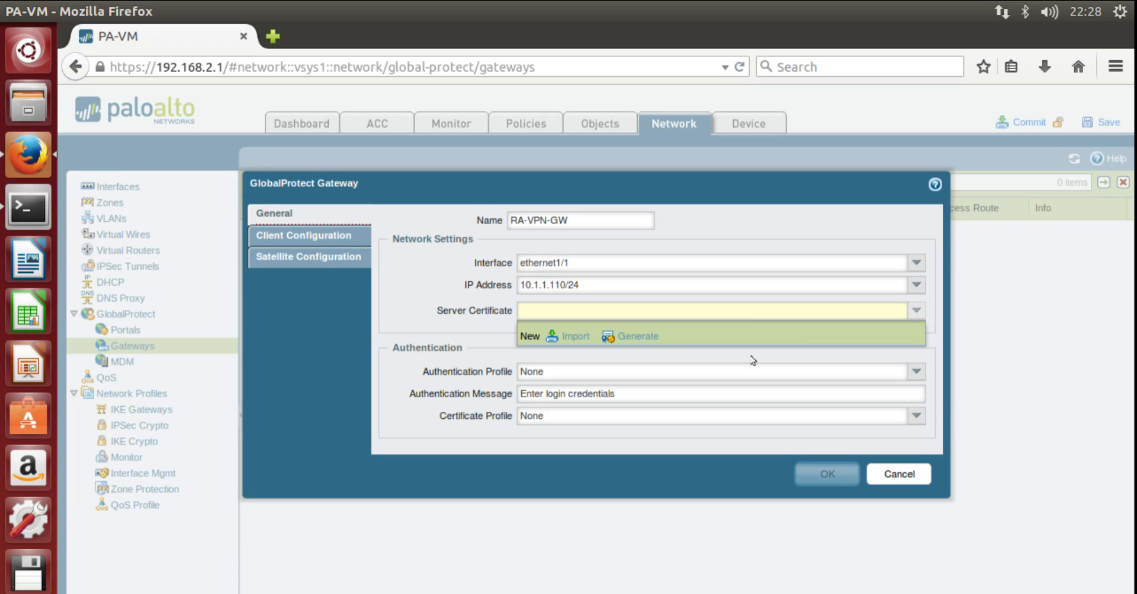
# - Generate certificate TEST-1 with common name 10.1.1.110 and acknowledge the success message
pyautogui.click(634, 336)
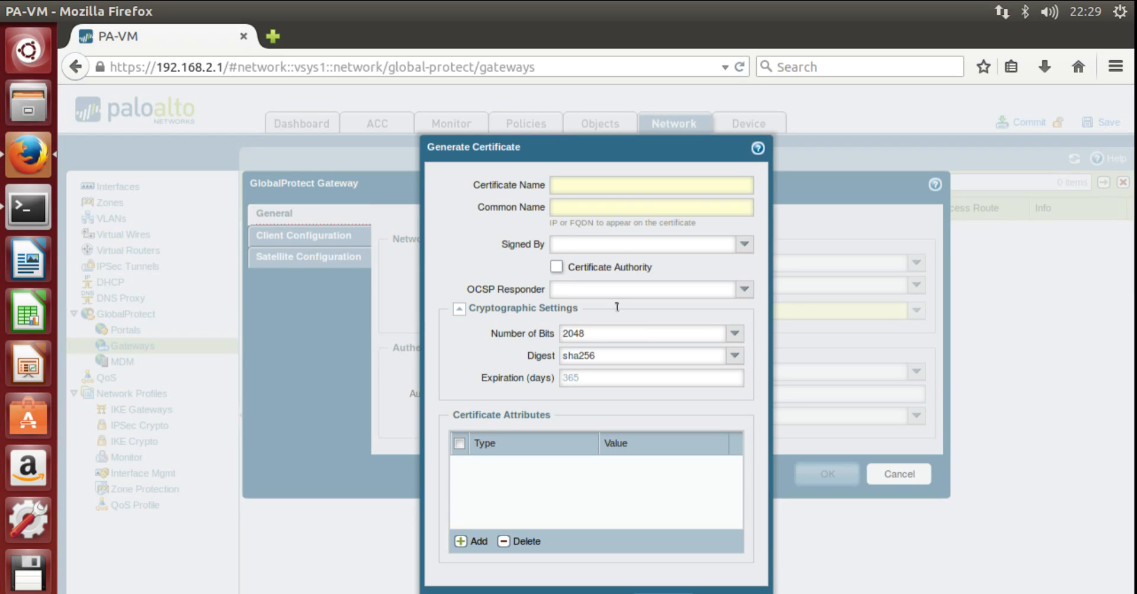
pyautogui.click(647, 185)
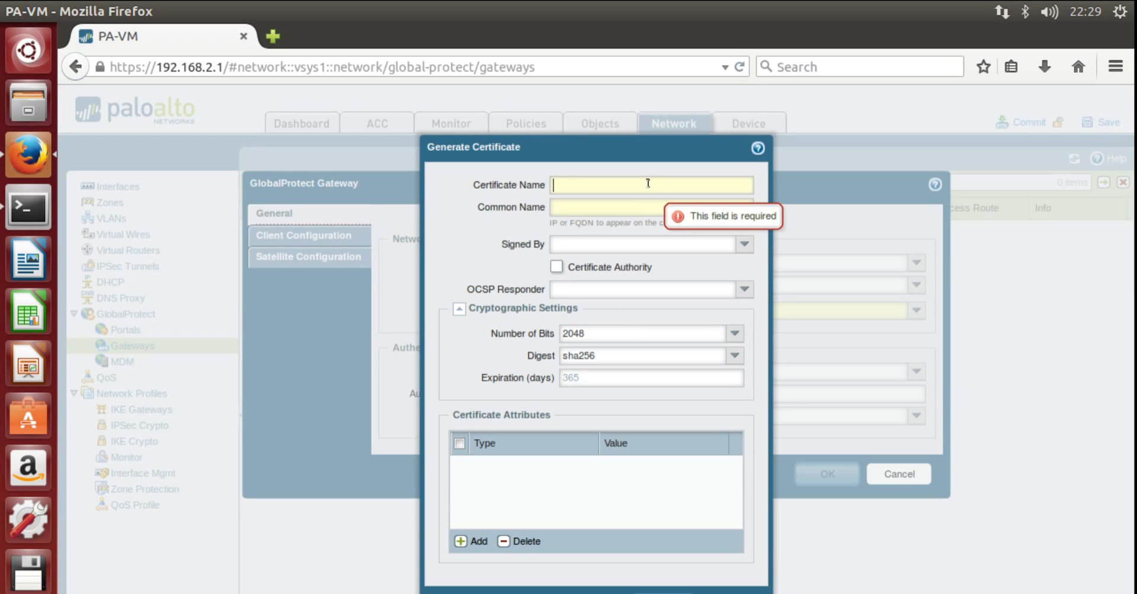
pyautogui.write('TEST')
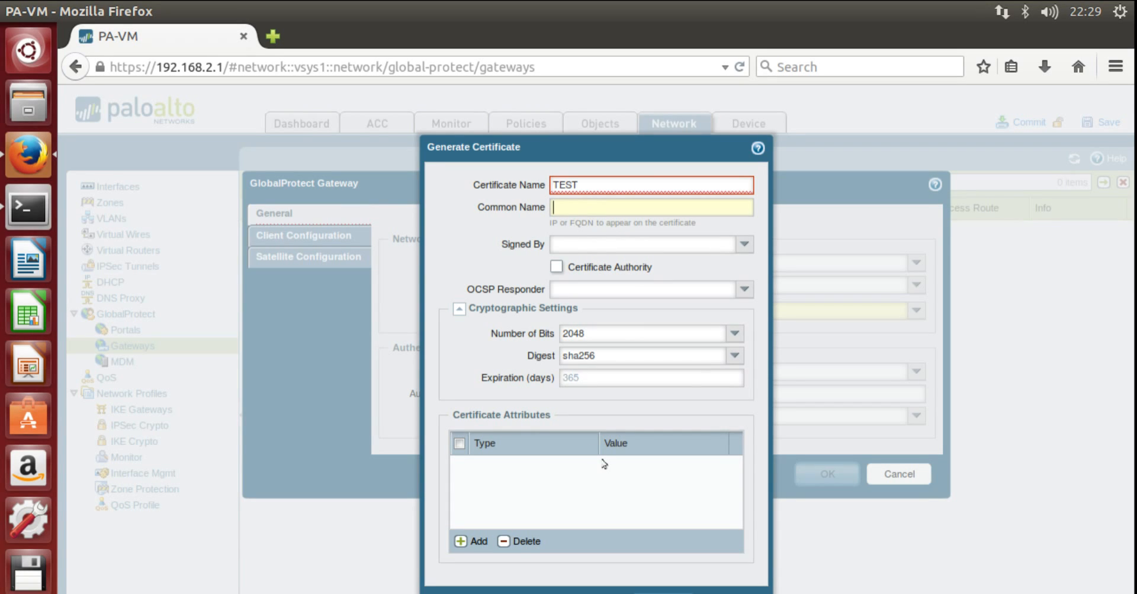
pyautogui.press('Tab')
pyautogui.write('10.1')
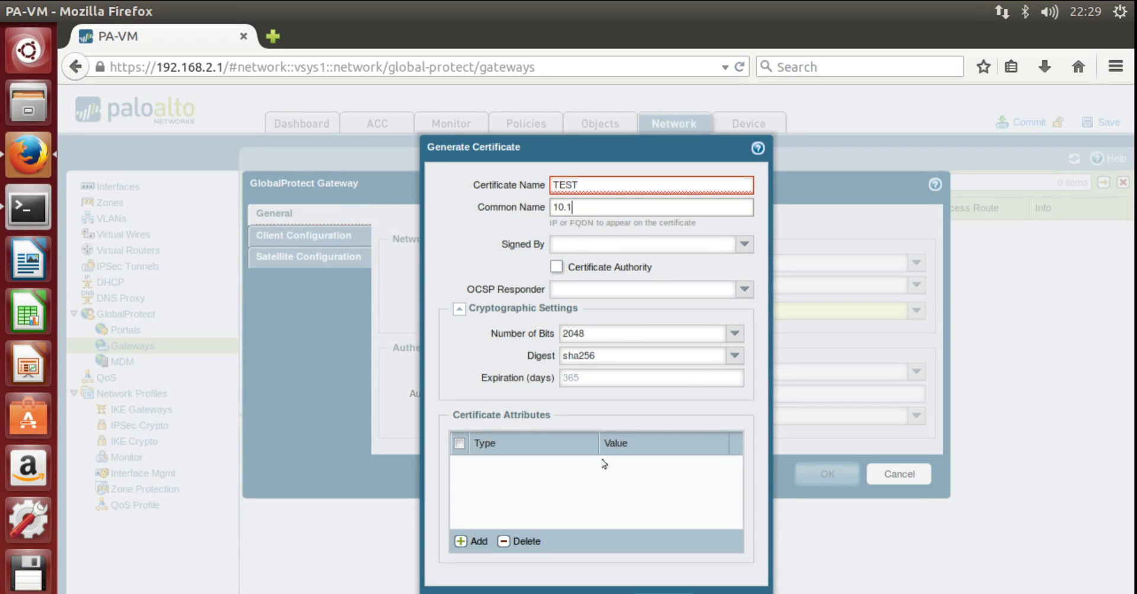
pyautogui.write('.1.110')
pyautogui.click(641, 179)
pyautogui.write('-')
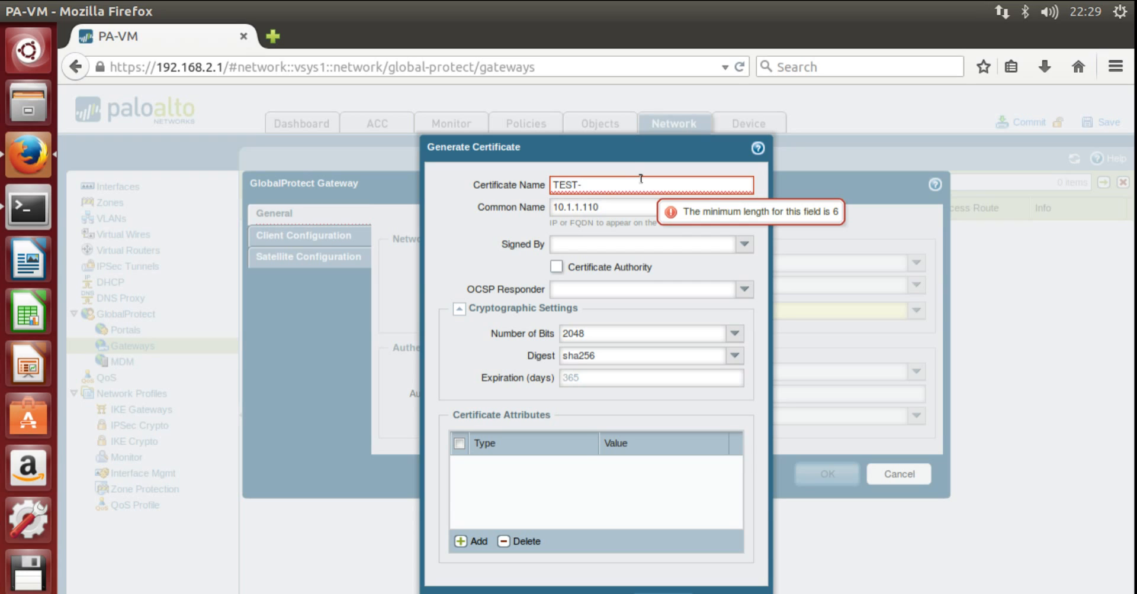
pyautogui.write('1')
pyautogui.press('BackSpace')
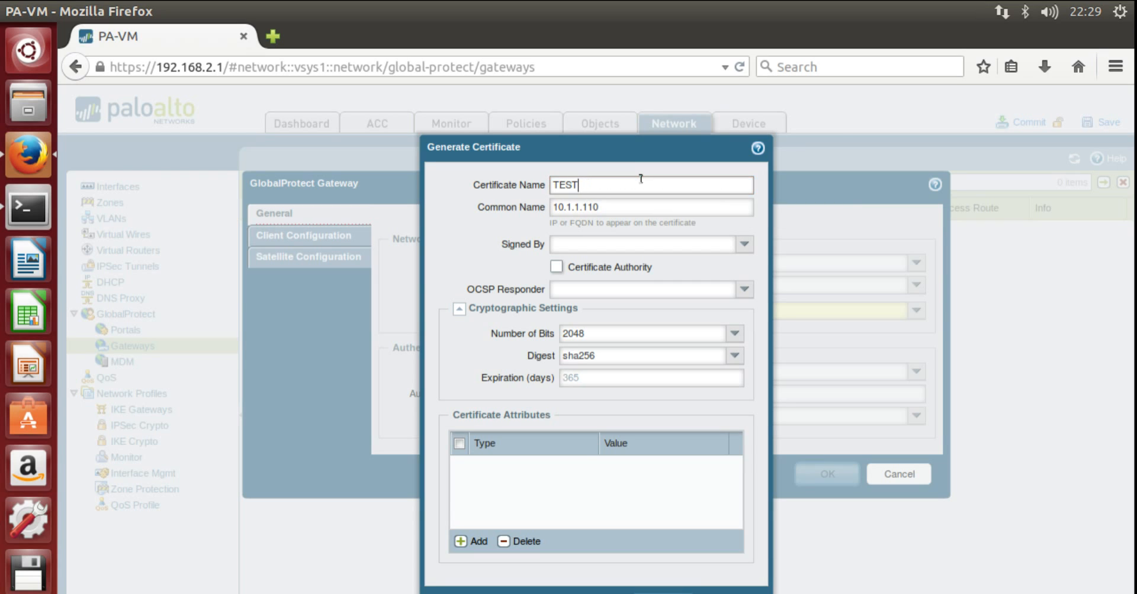
pyautogui.write('-1')
pyautogui.click(650, 593)
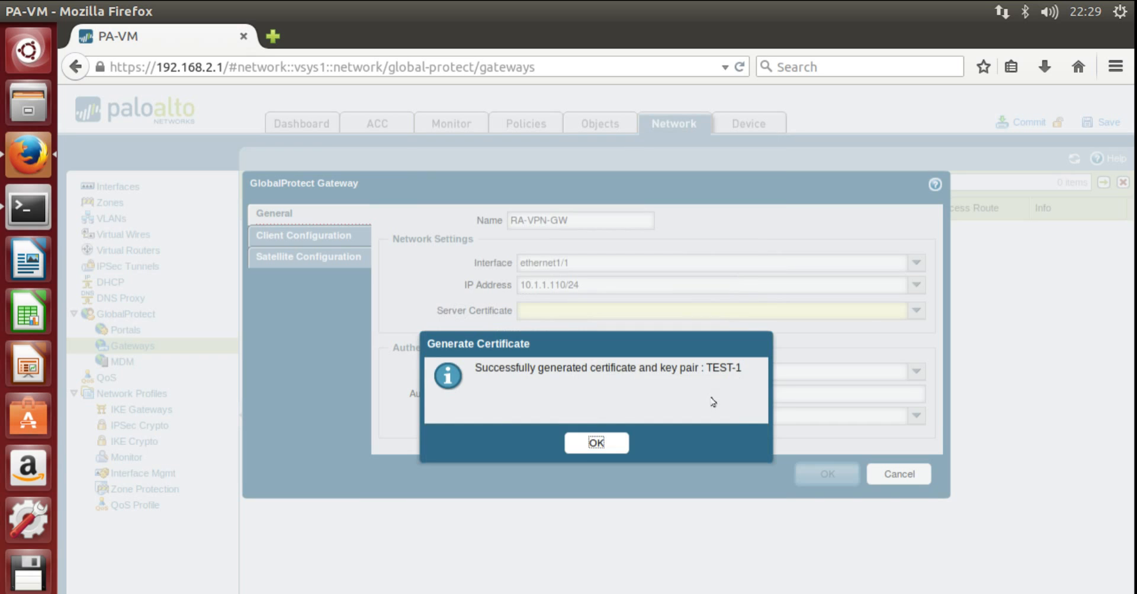
pyautogui.click(596, 442)
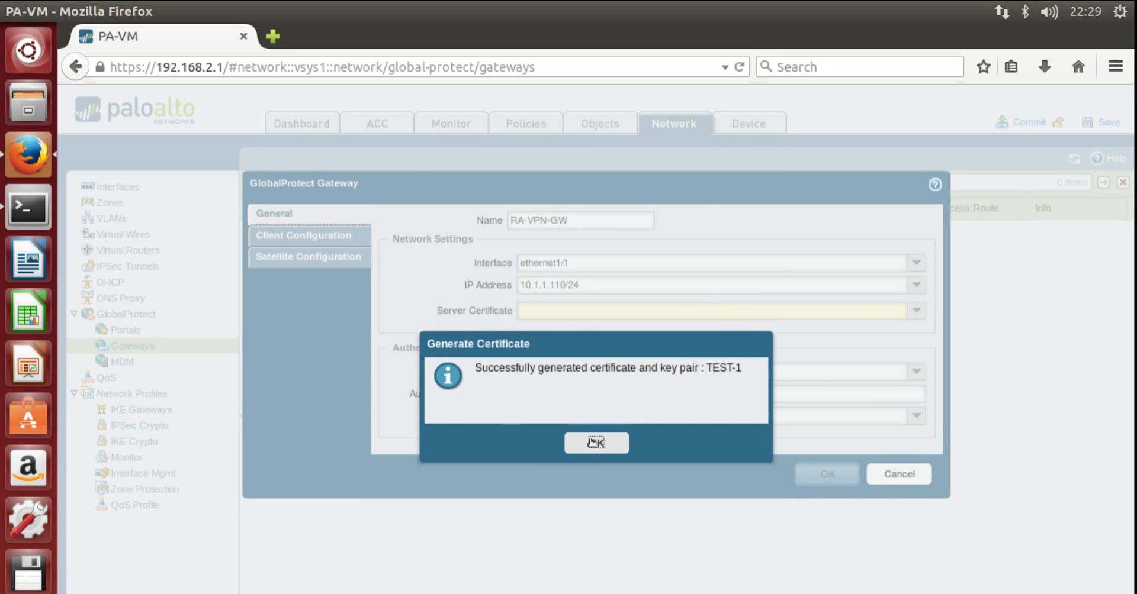
# - Set the gateway's server certificate to TEST-1 and authentication profile to LOCAL
pyautogui.click(917, 311)
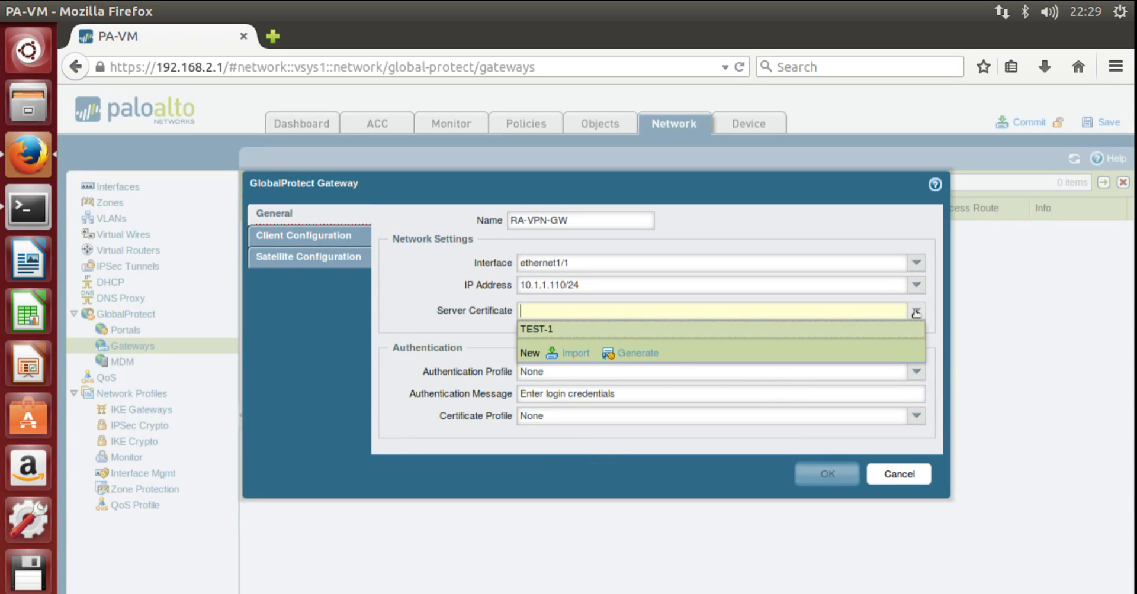
pyautogui.click(872, 333)
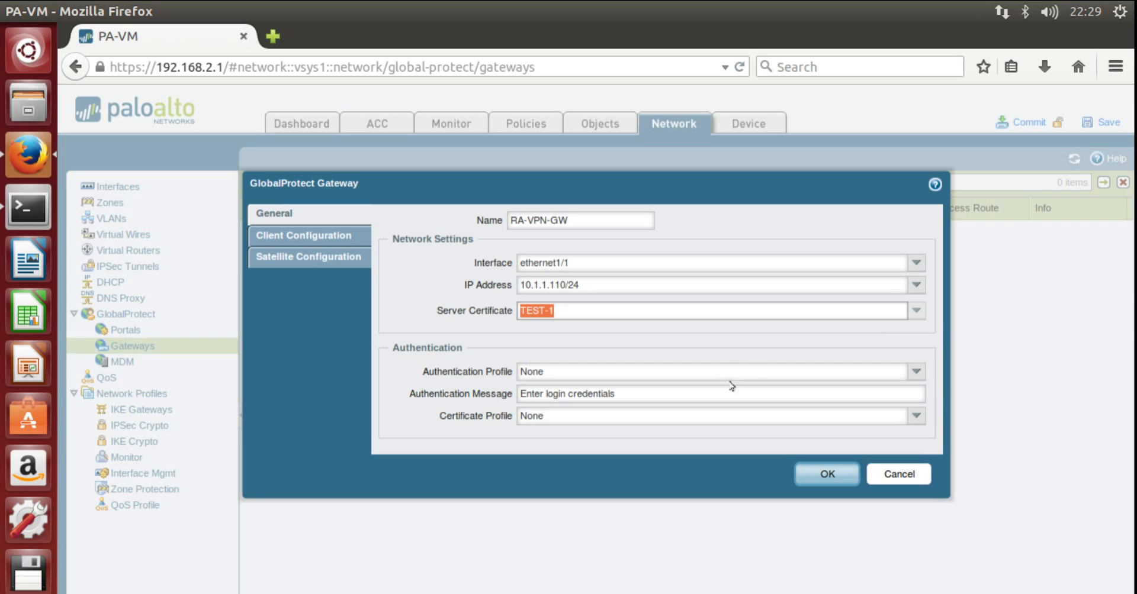
pyautogui.click(916, 373)
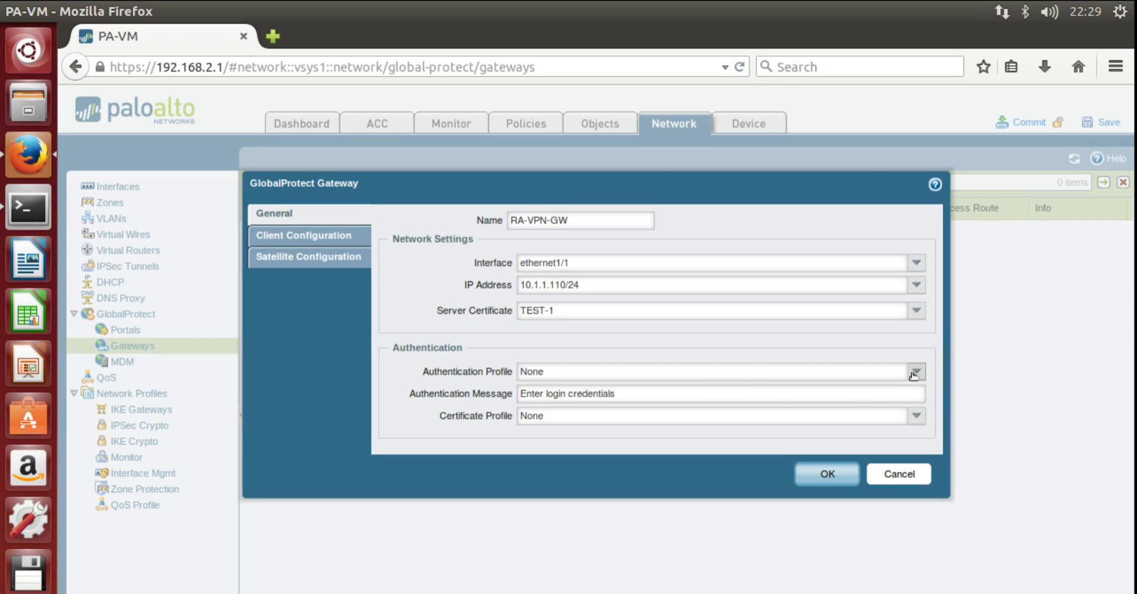
pyautogui.click(880, 409)
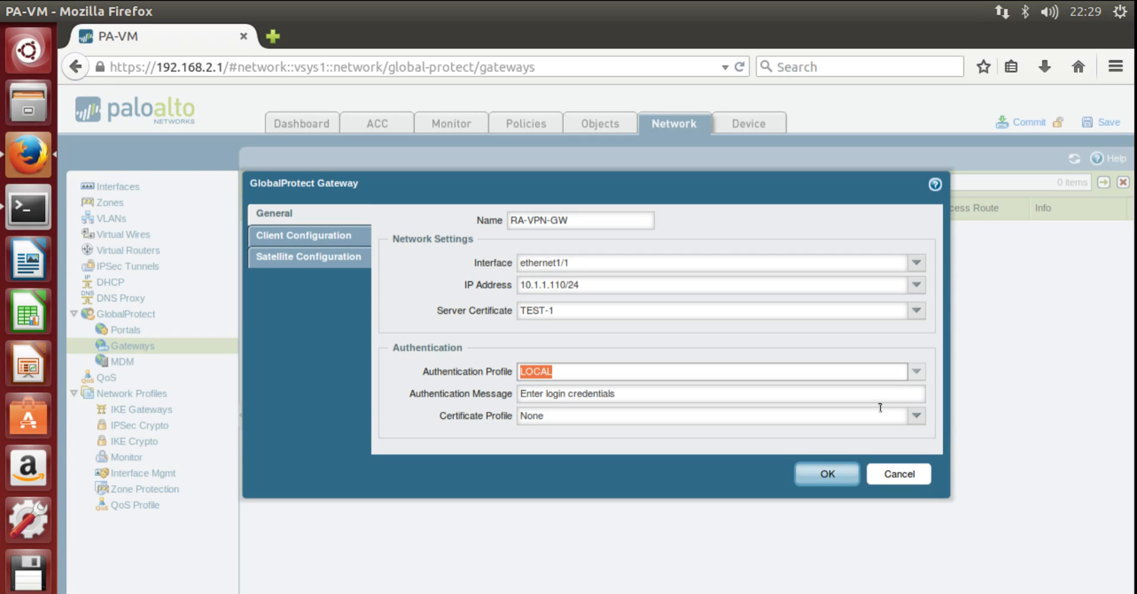
pyautogui.click(288, 237)
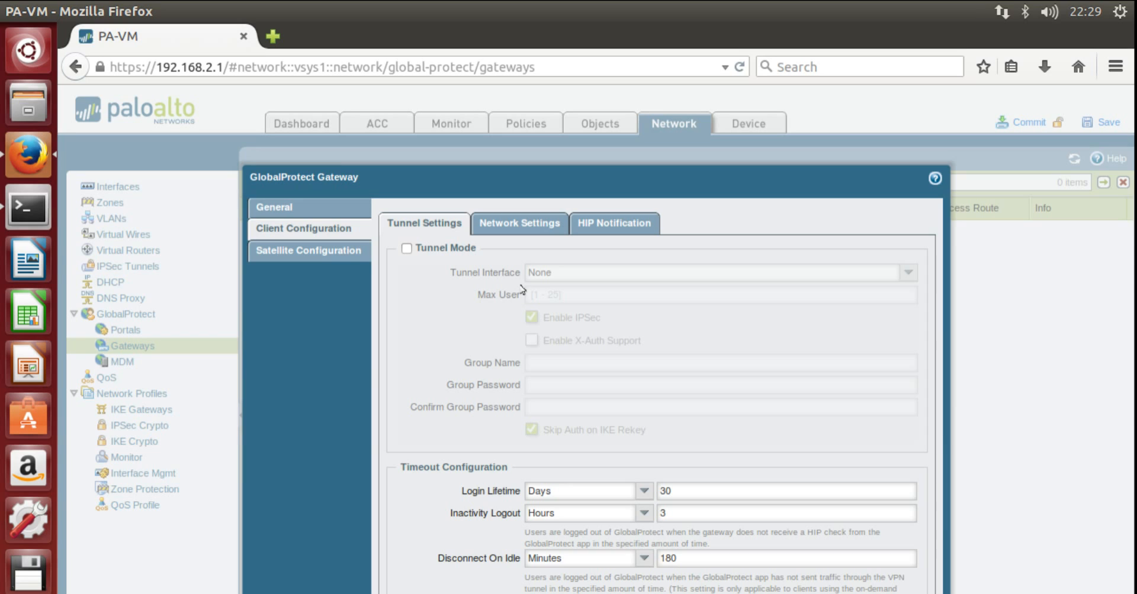
# - Enable tunnel mode on the gateway with tunnel interface tunnel.1
pyautogui.click(406, 249)
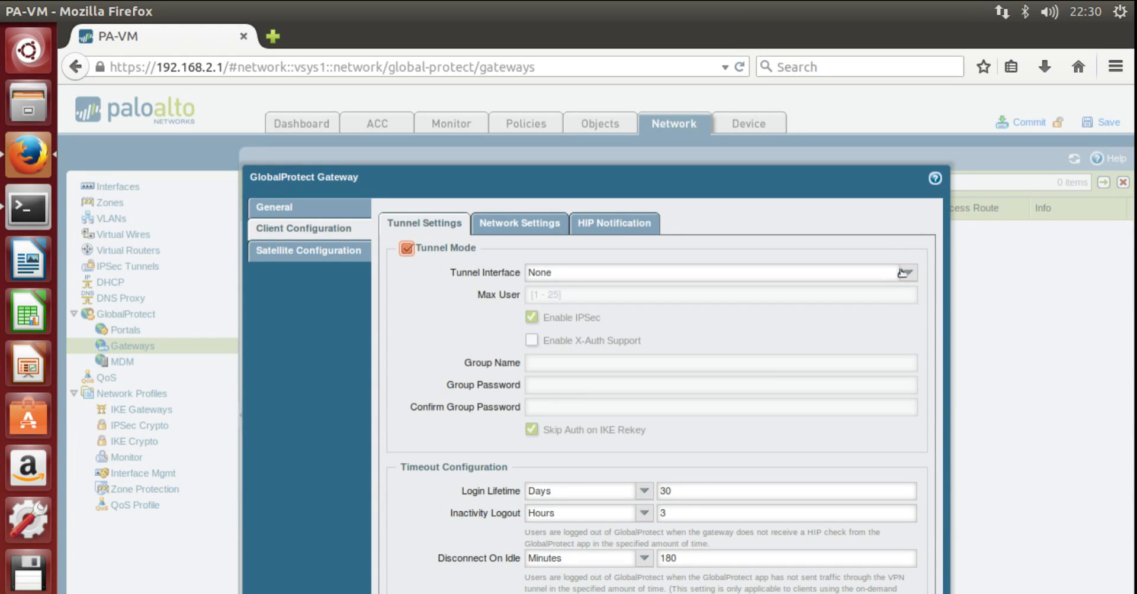
pyautogui.click(902, 273)
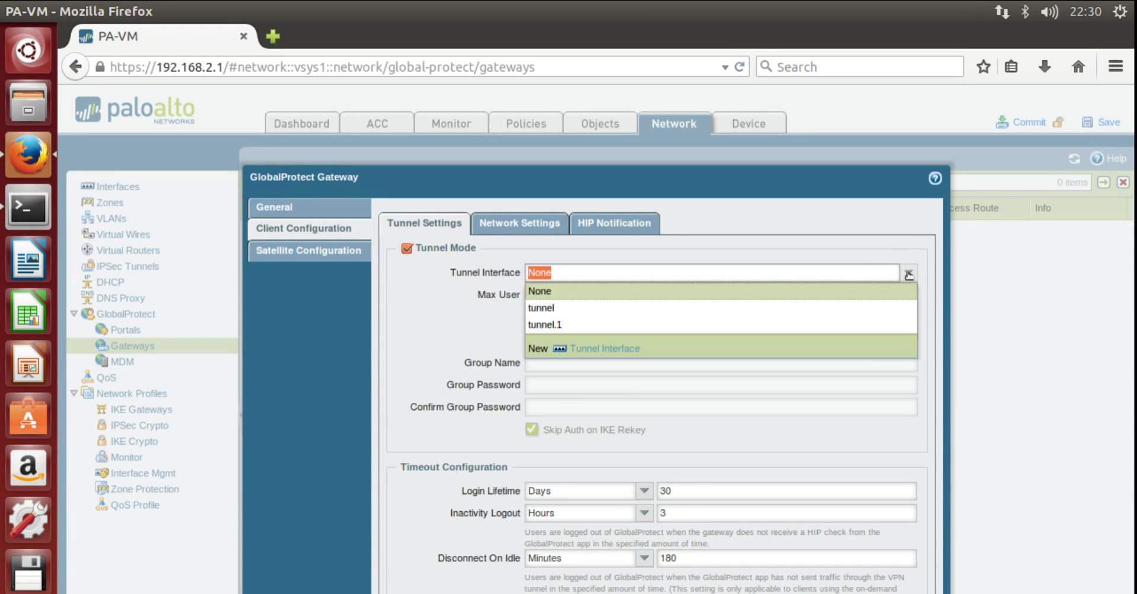
pyautogui.click(875, 325)
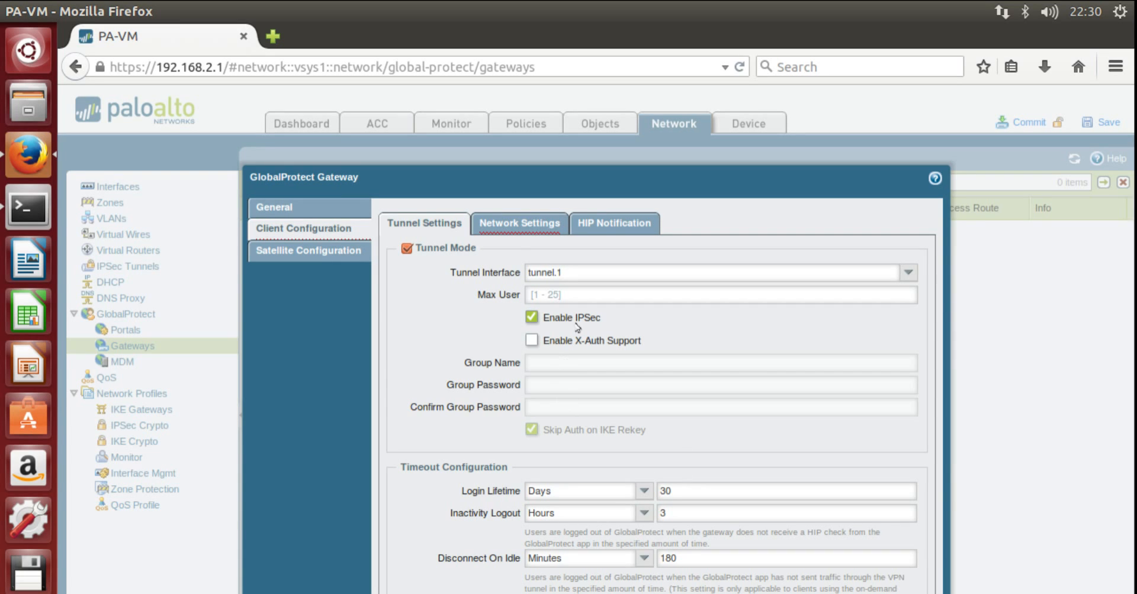
pyautogui.click(524, 231)
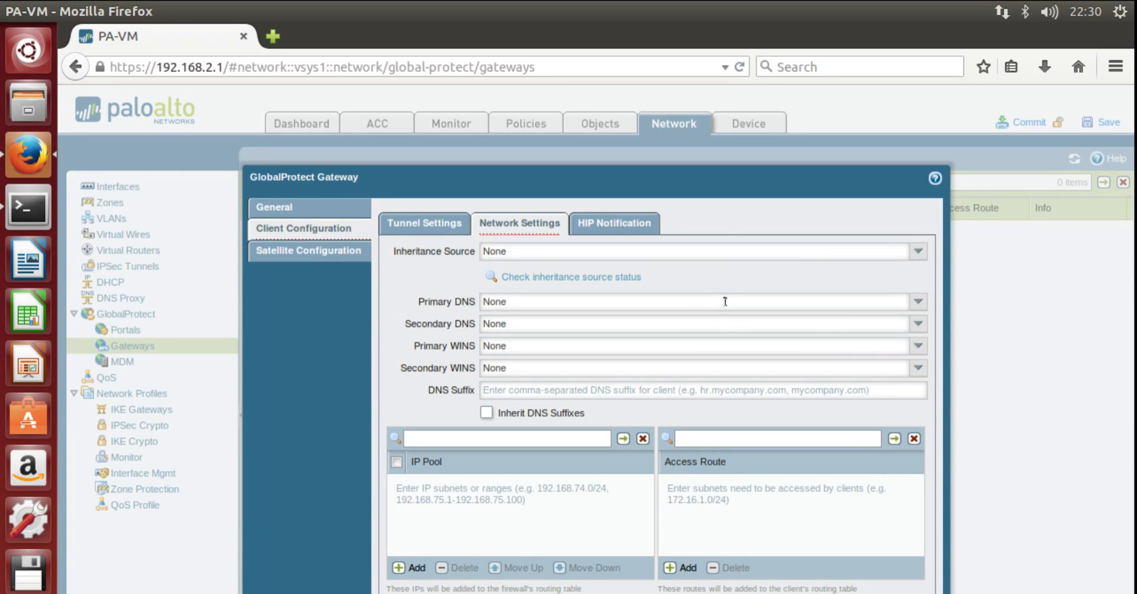
# - Set primary DNS to 8.8.8.8 and secondary DNS to 2.2.2.2
pyautogui.moveTo(724, 302); pyautogui.dragTo(569, 303)
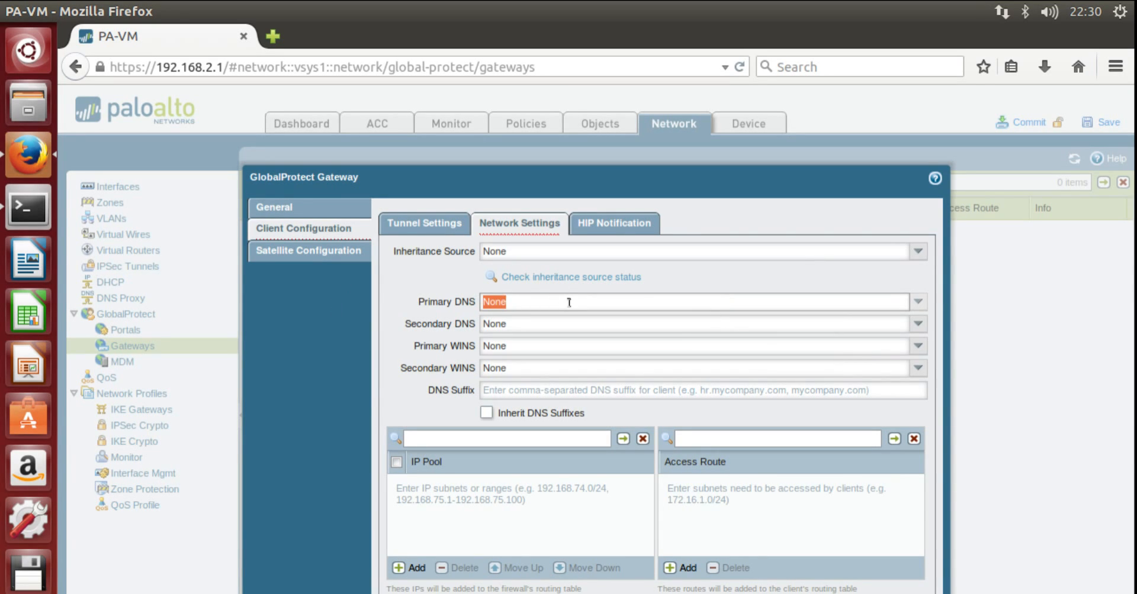
pyautogui.write('8.8.8.8')
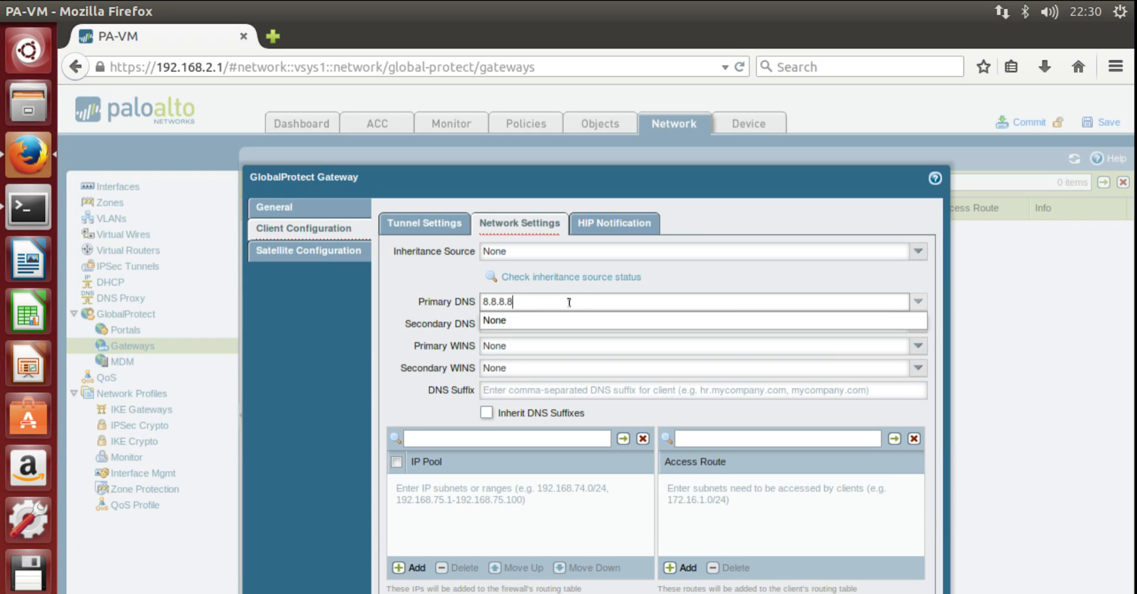
pyautogui.press('Tab')
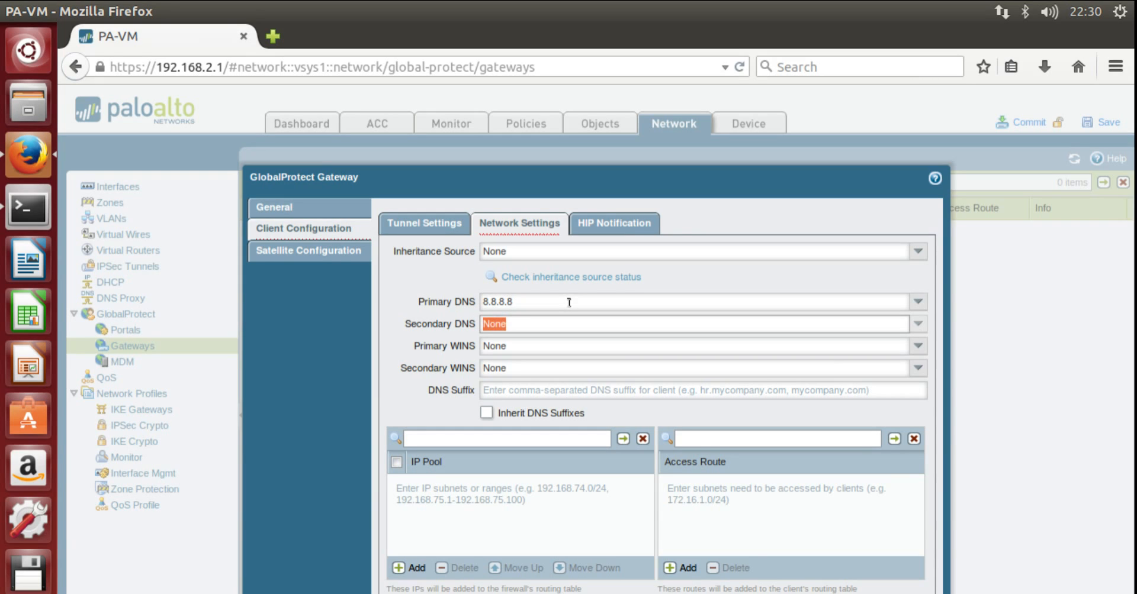
pyautogui.click(917, 252)
pyautogui.click(916, 253)
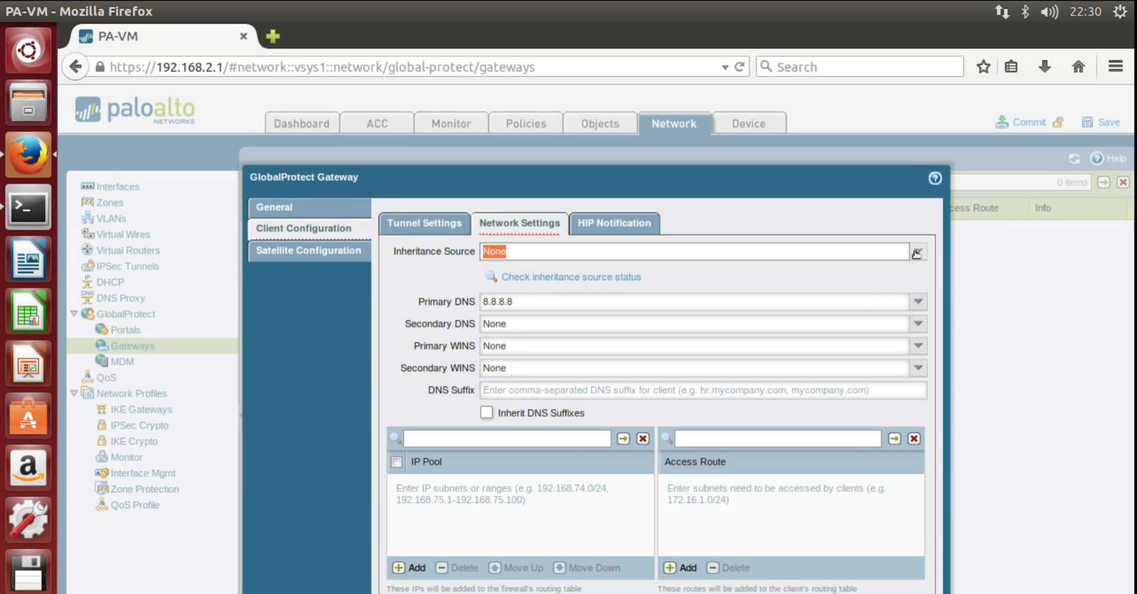
pyautogui.click(533, 321)
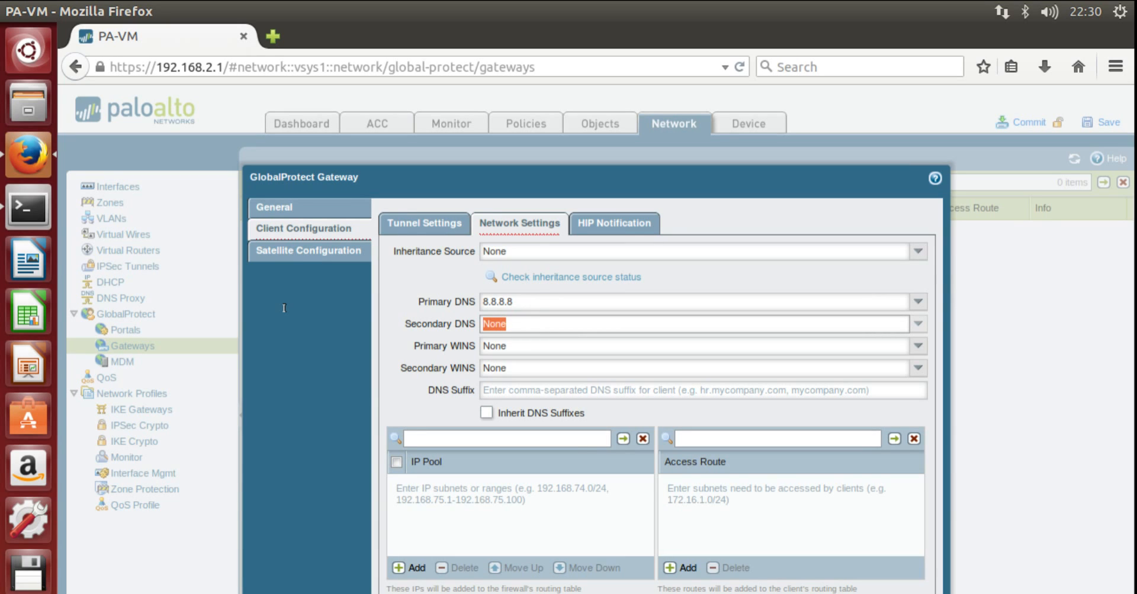
pyautogui.write('2.2.2.2')
pyautogui.click(480, 527)
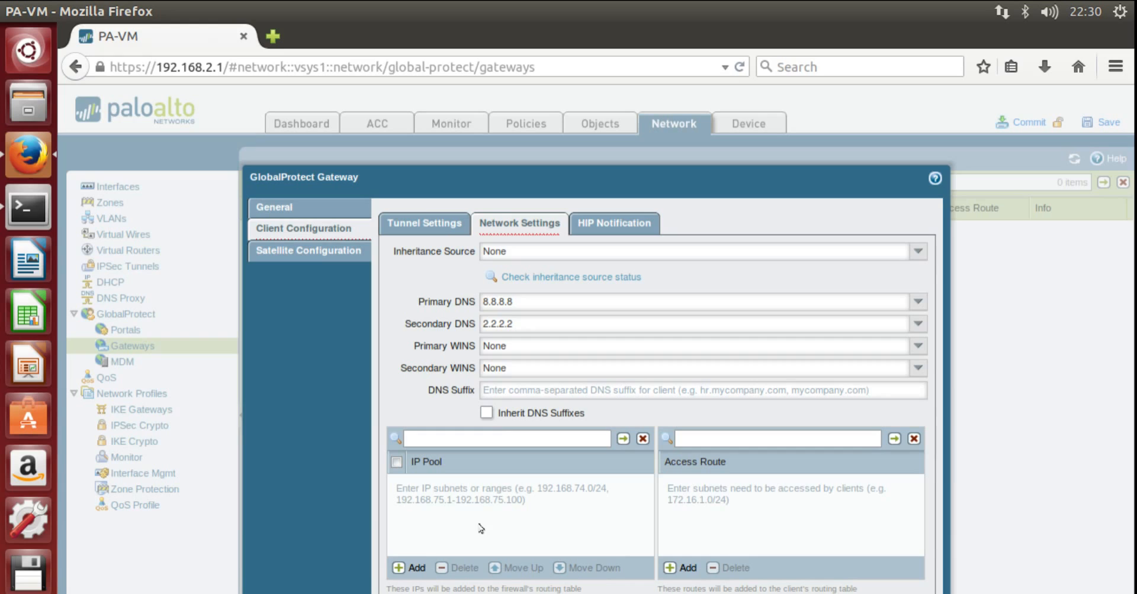
# - Add IP pool range 192.168.255.2-192.168.255.20
pyautogui.click(400, 567)
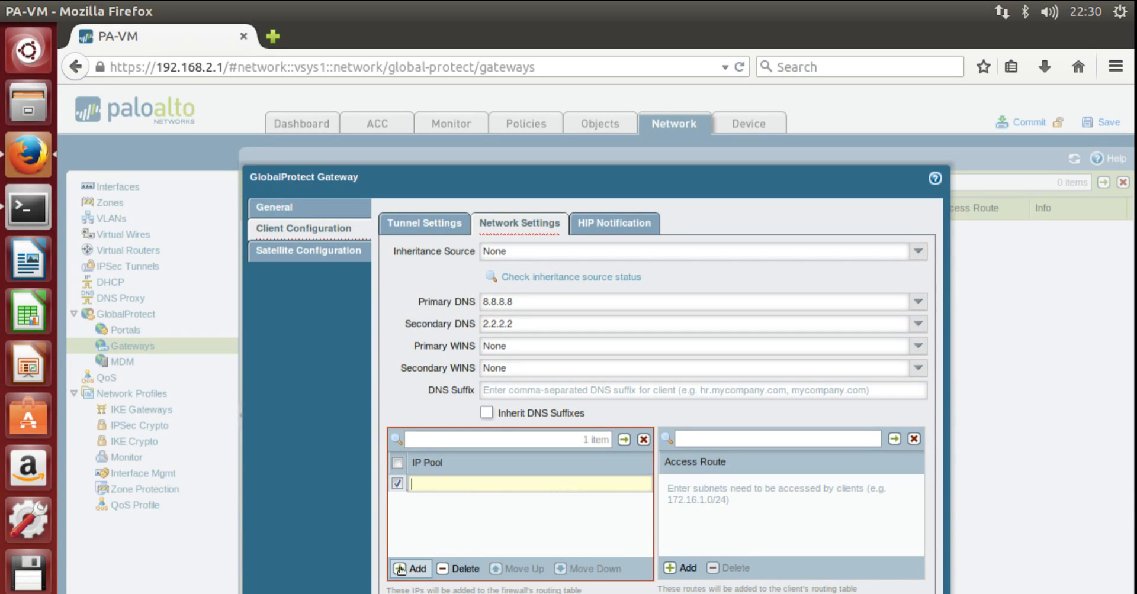
pyautogui.write('192.168.')
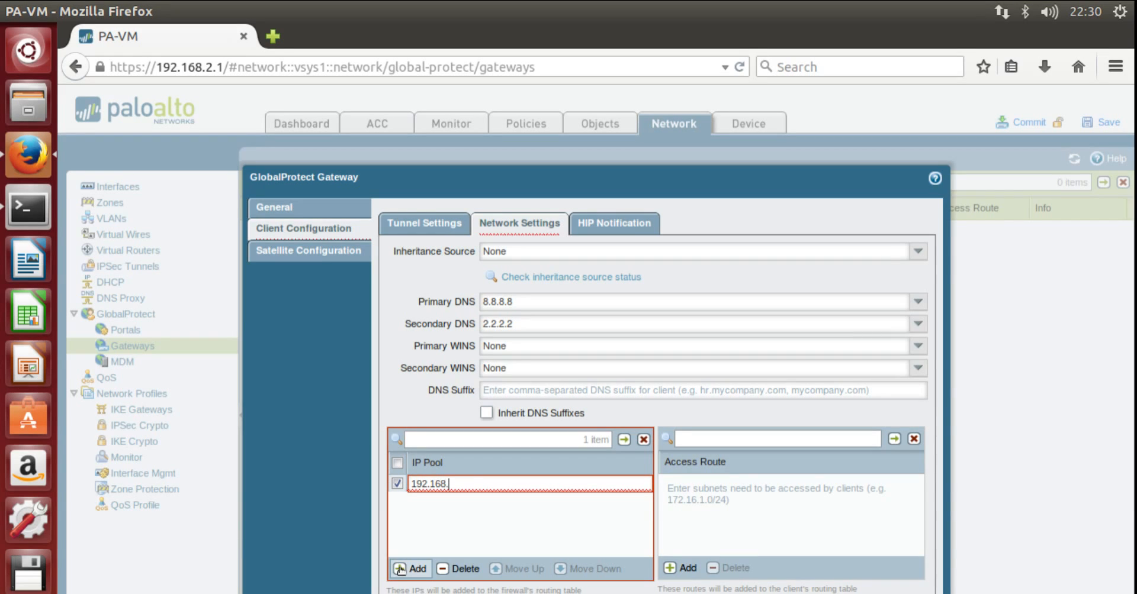
pyautogui.write('255.2')
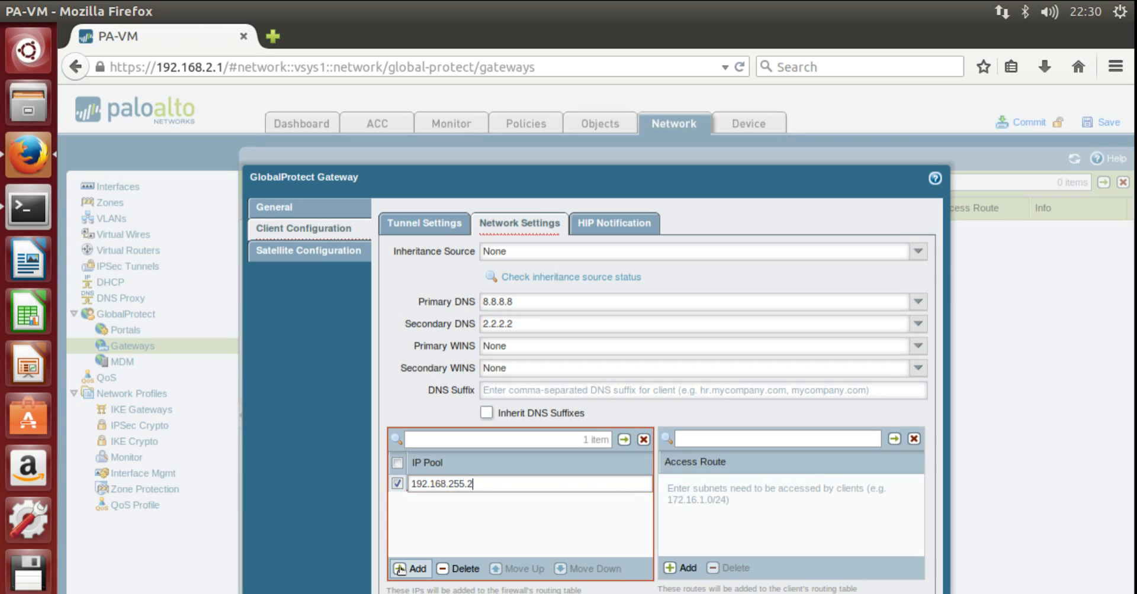
pyautogui.write('-192.168')
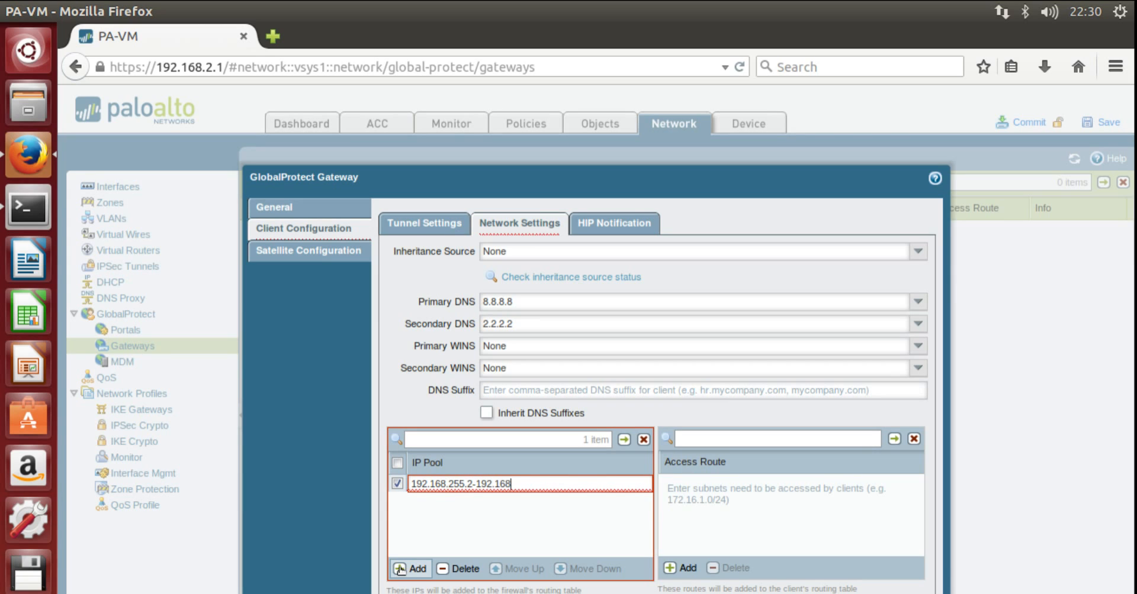
pyautogui.write('.255.')
pyautogui.write('200')
pyautogui.press('BackSpace')
pyautogui.press('BackSpace')
pyautogui.press('BackSpace')
pyautogui.write('20')
pyautogui.press('Return')
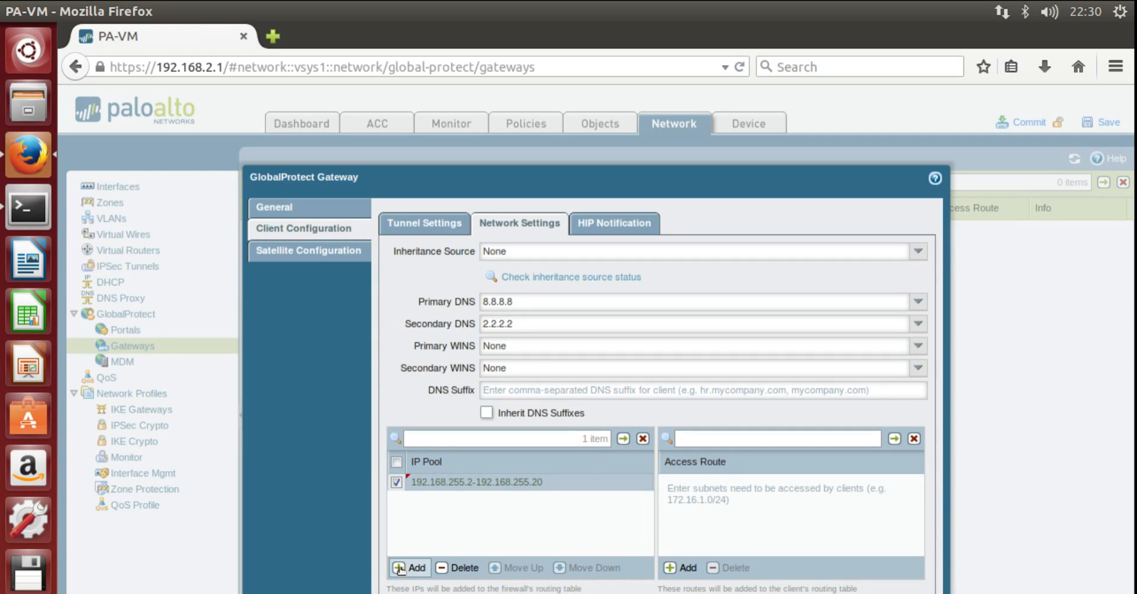
# - Add access route 192.168.2.0/24 and save the RA-VPN-GW gateway
pyautogui.click(671, 570)
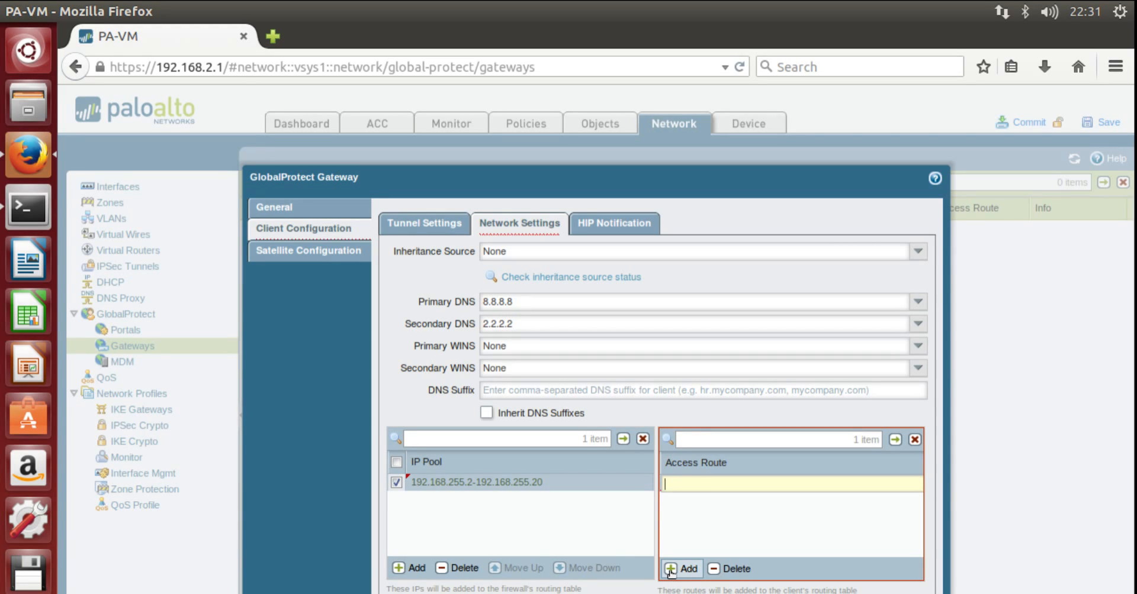
pyautogui.write('192.16')
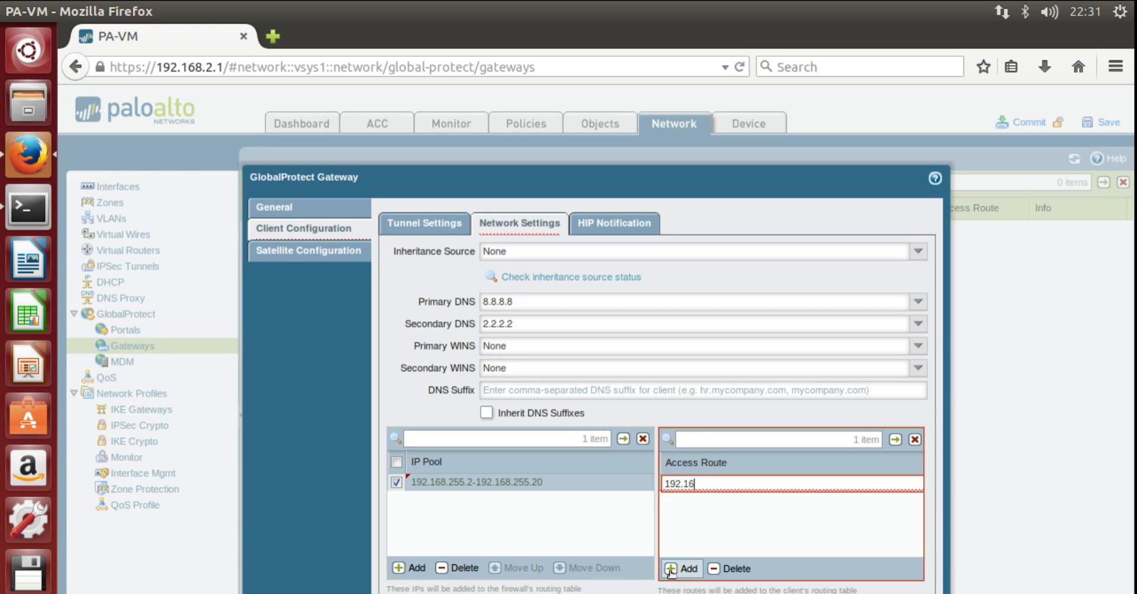
pyautogui.write('8.2.0/24')
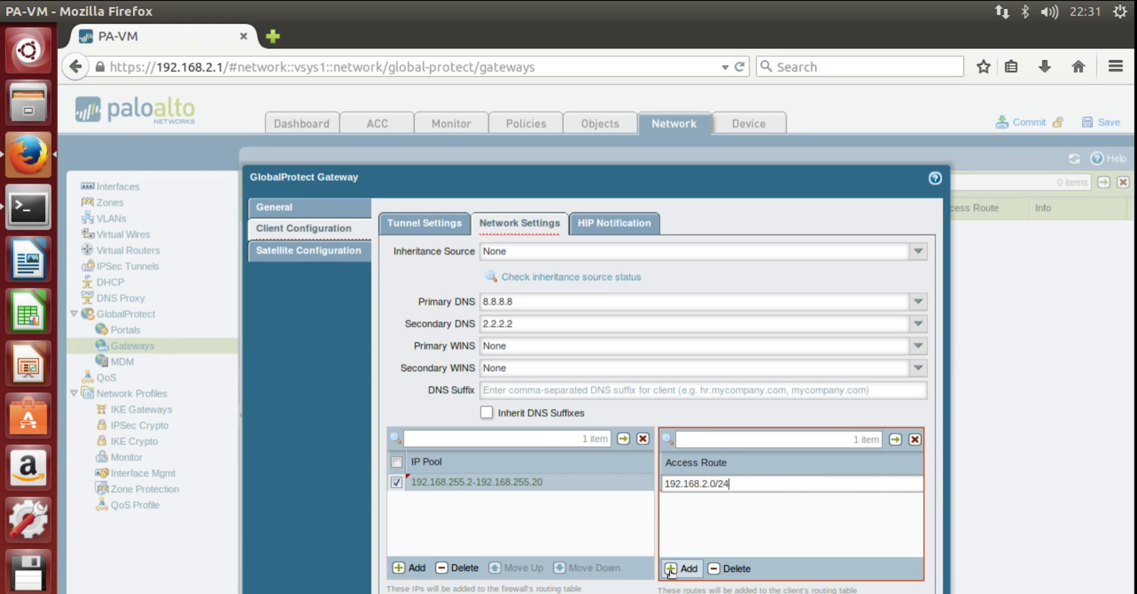
pyautogui.press('Return')
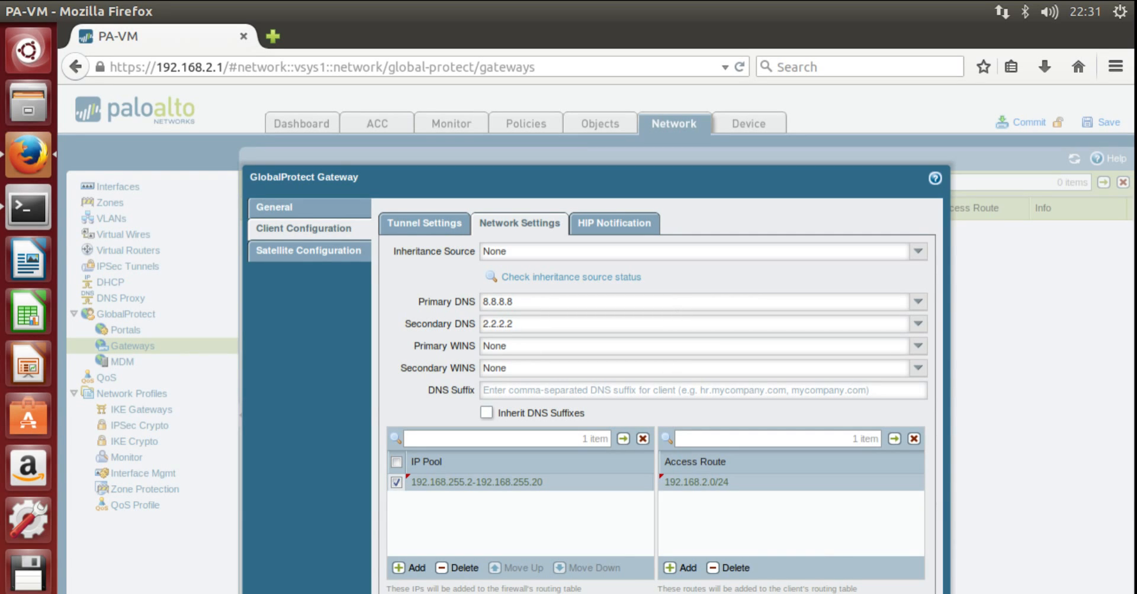
pyautogui.press('Return')
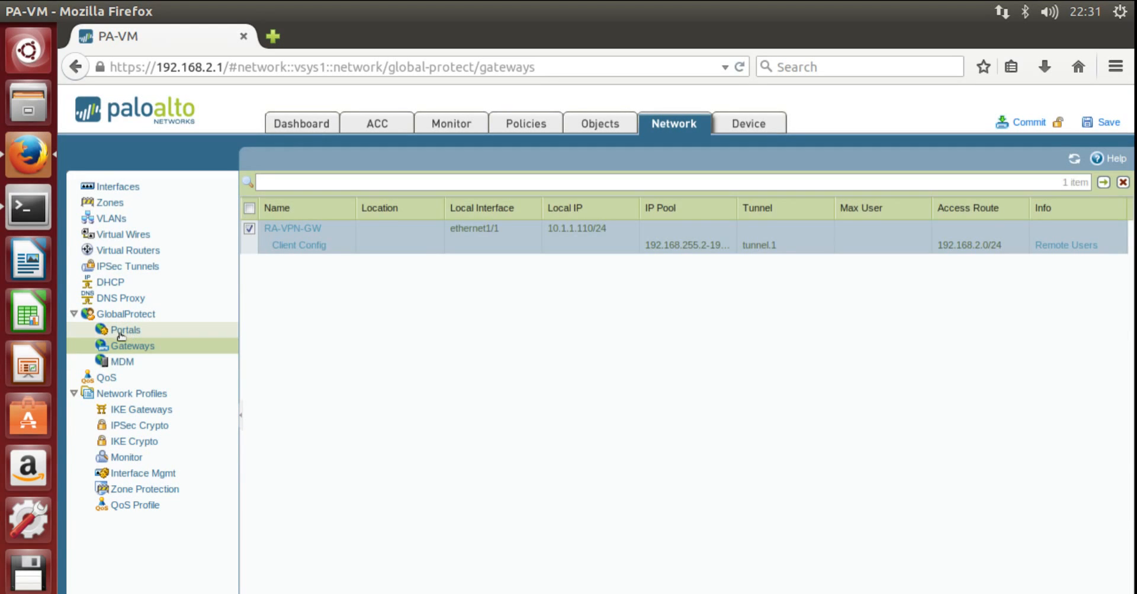
# - Name the new GlobalProtect portal GP-Portal-1
pyautogui.click(121, 333)
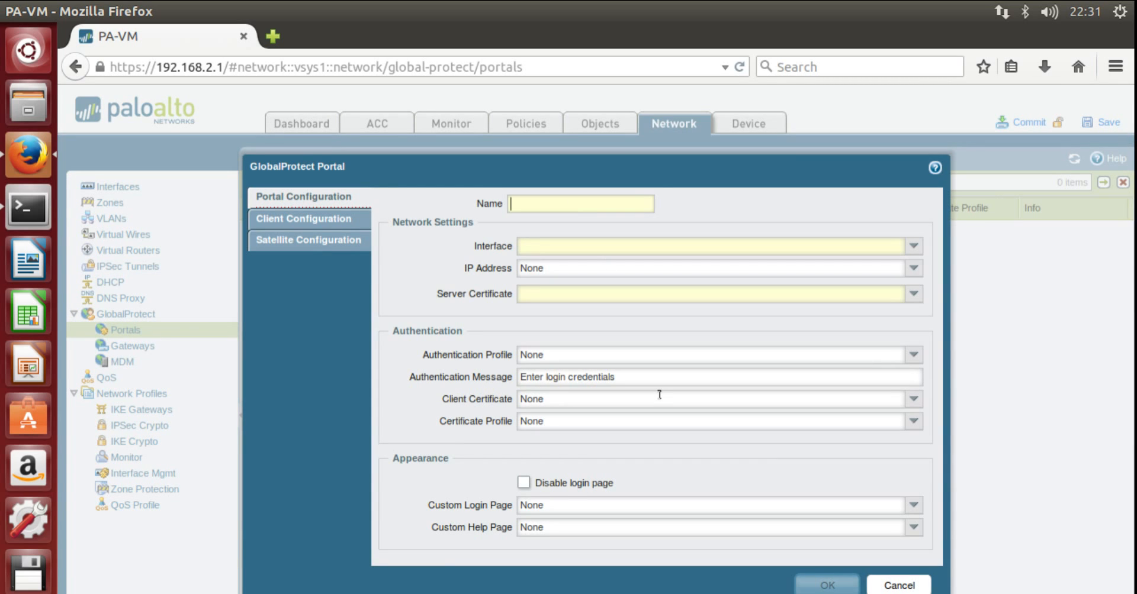
pyautogui.write('GP-Portal-1')
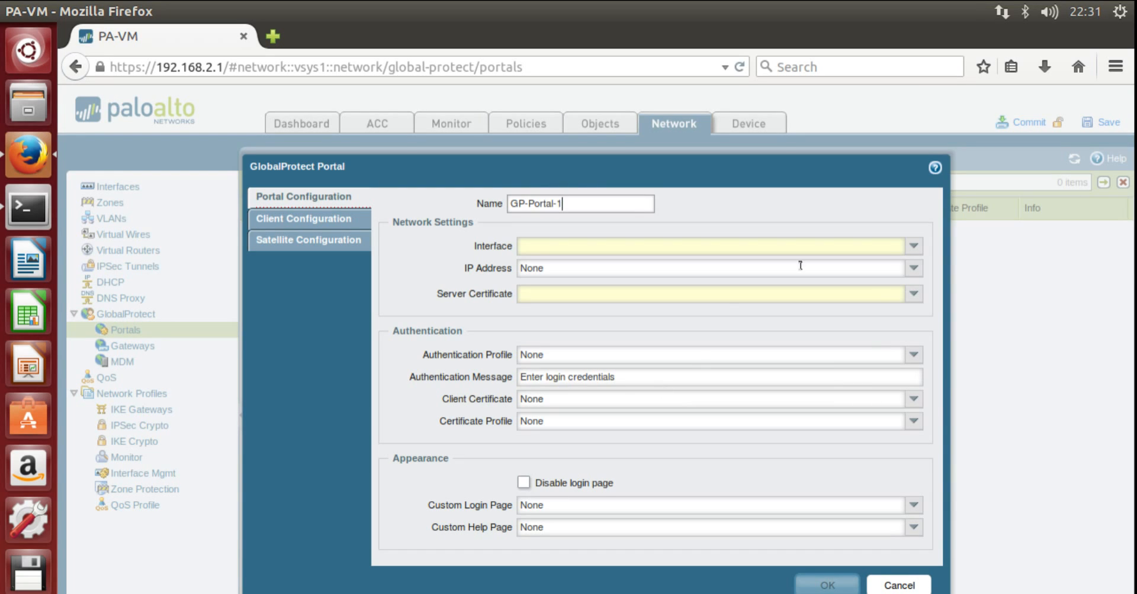
# - Put the portal on ethernet1/1 at 10.1.1.110/24 with certificate TEST-1 and authentication profile LOCAL
pyautogui.click(914, 247)
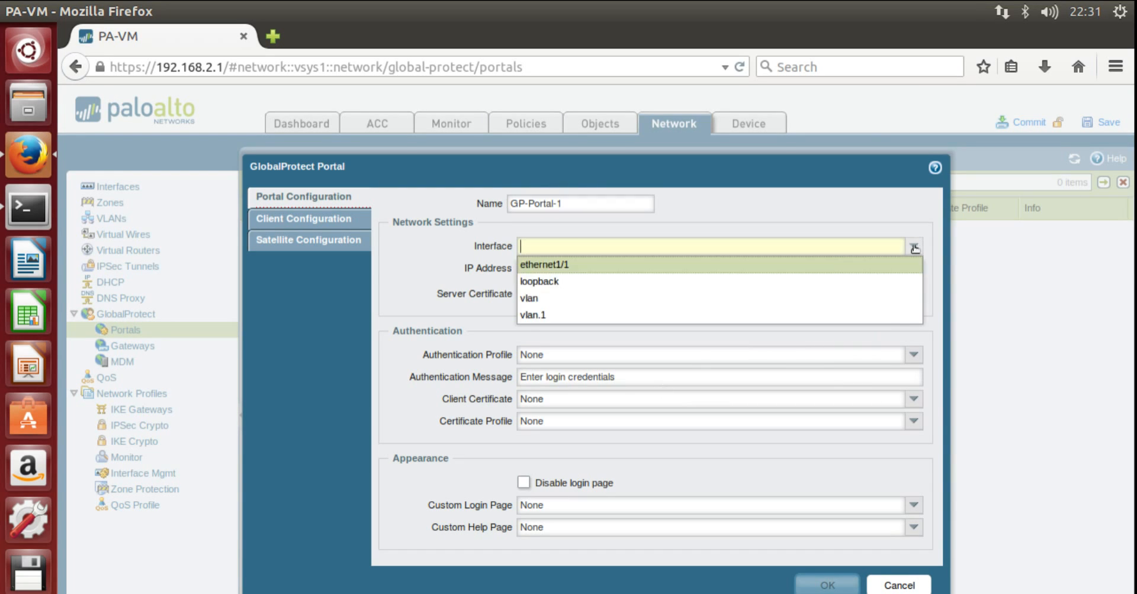
pyautogui.click(829, 264)
pyautogui.click(912, 269)
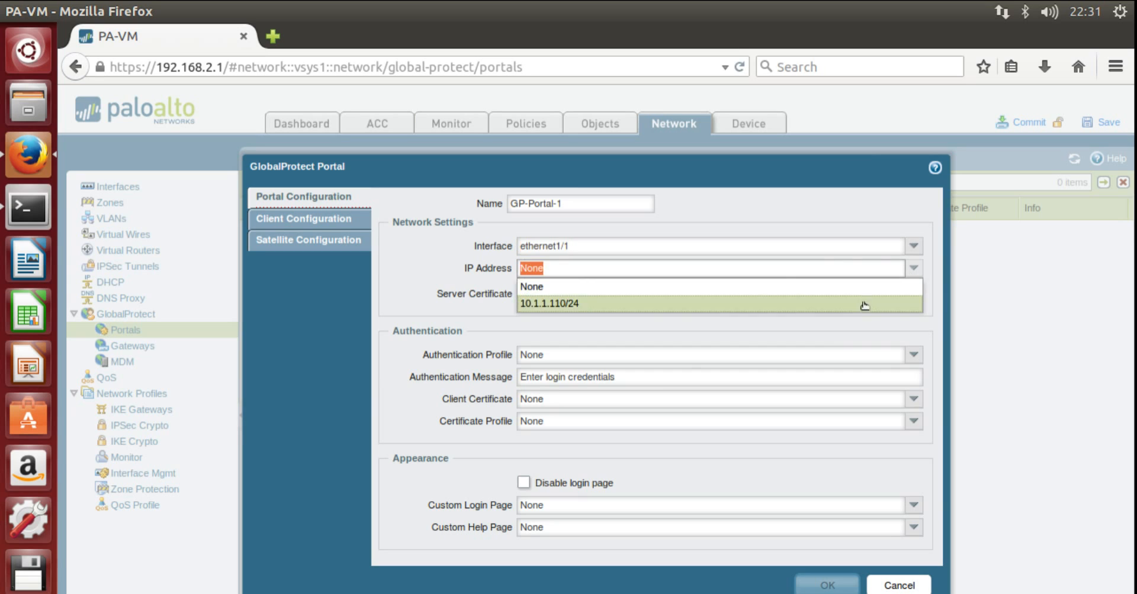
pyautogui.click(858, 308)
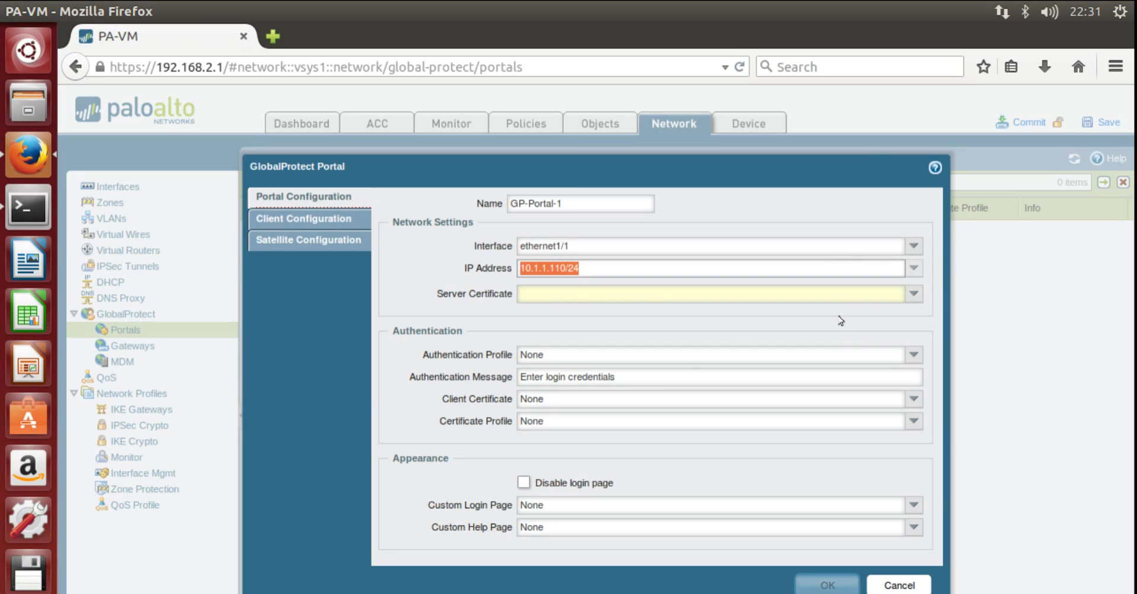
pyautogui.click(911, 294)
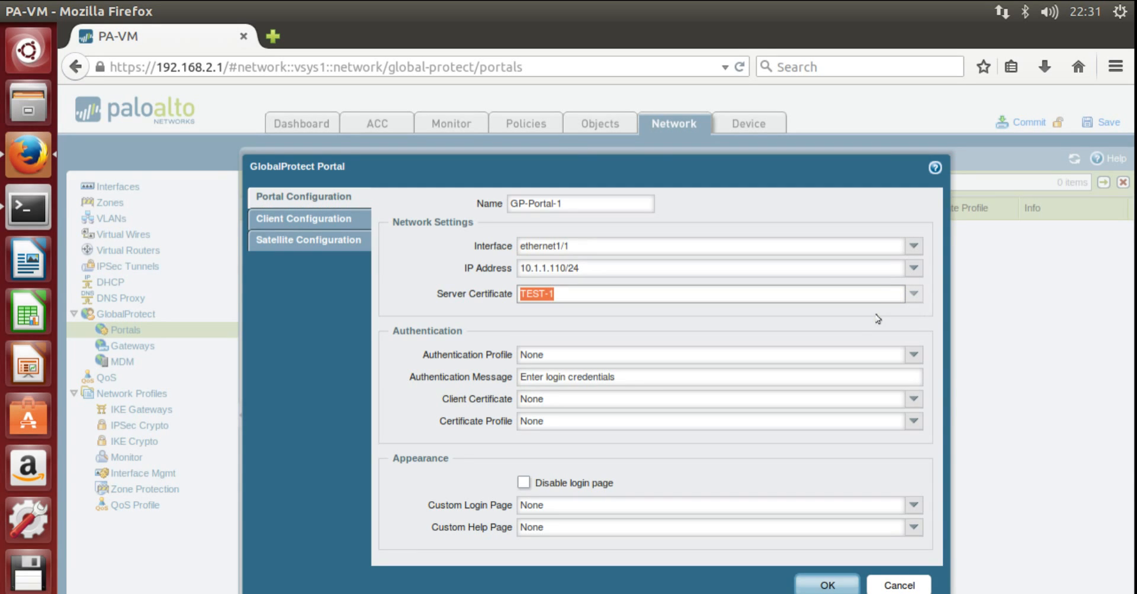
pyautogui.click(913, 356)
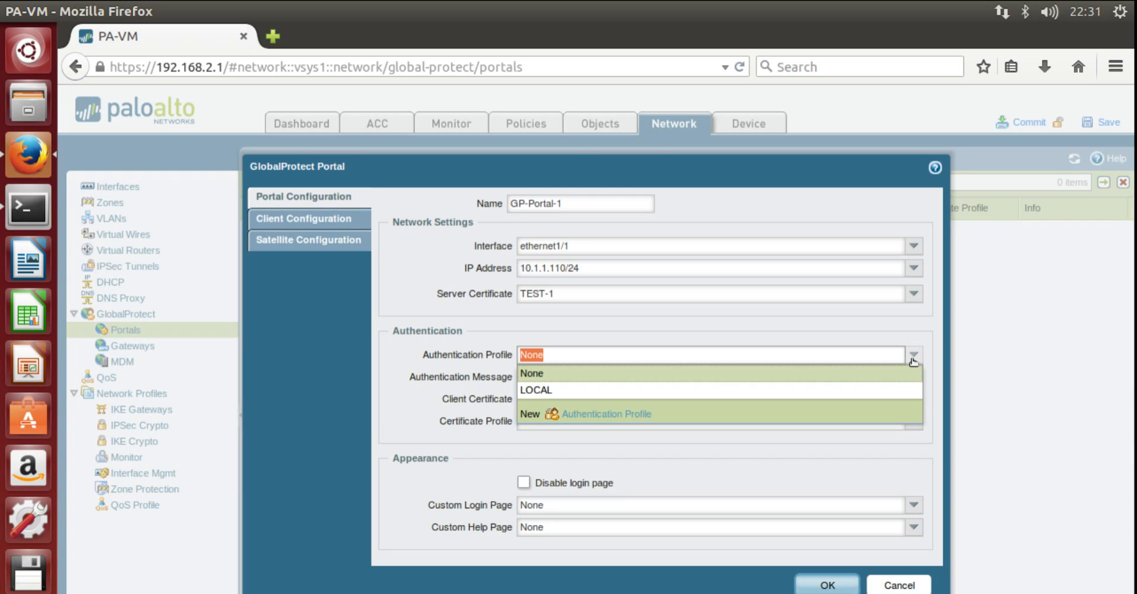
pyautogui.click(875, 392)
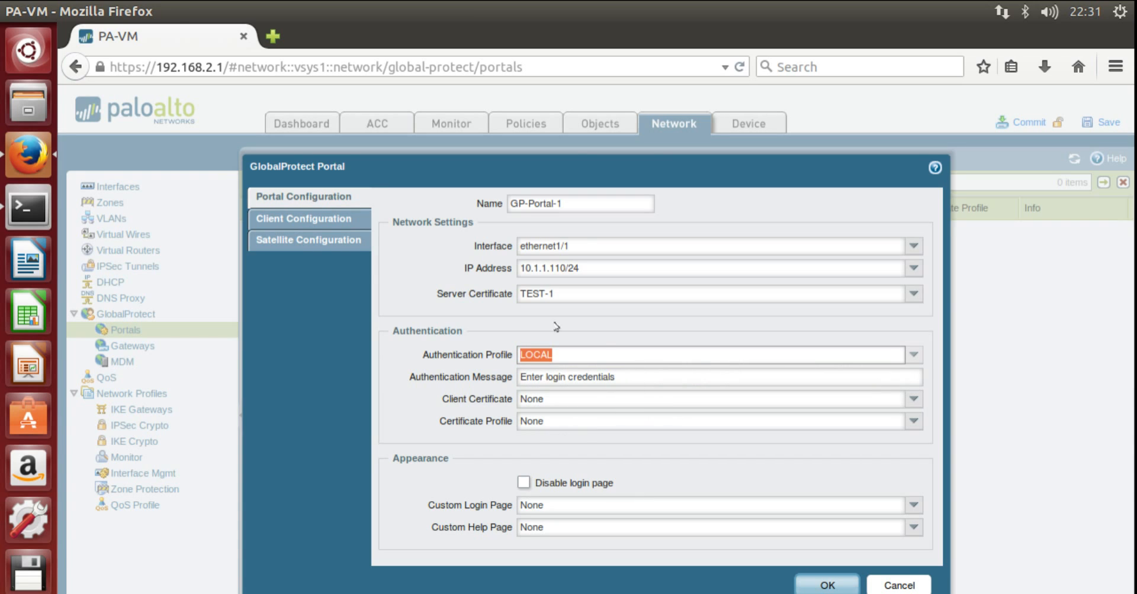
# - Add a new portal client configuration named VPN-GW-1
pyautogui.click(297, 221)
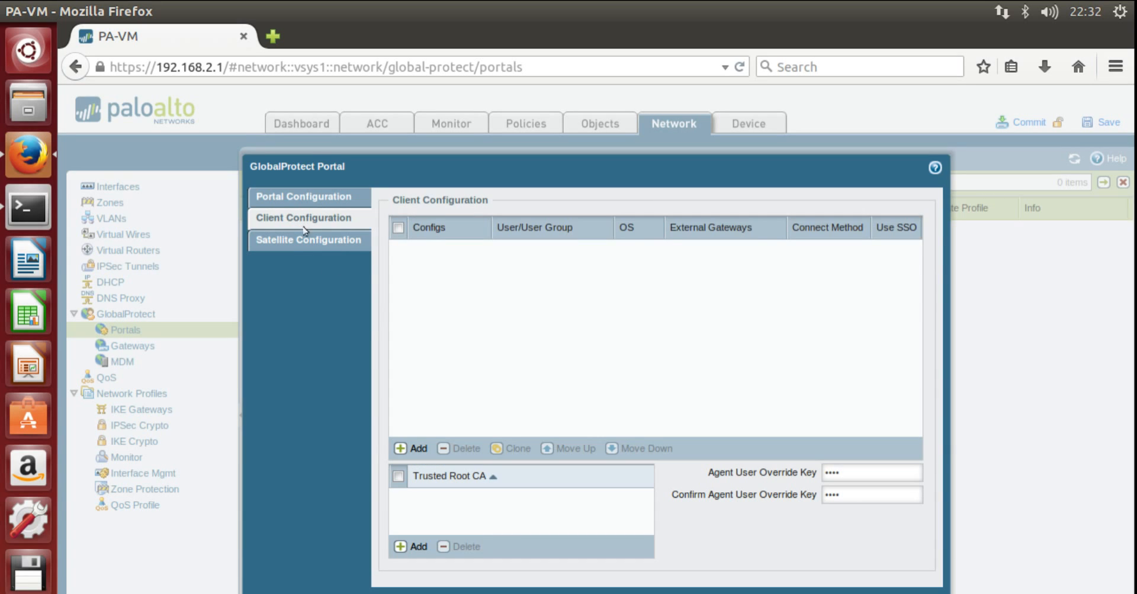
pyautogui.click(409, 449)
pyautogui.click(412, 450)
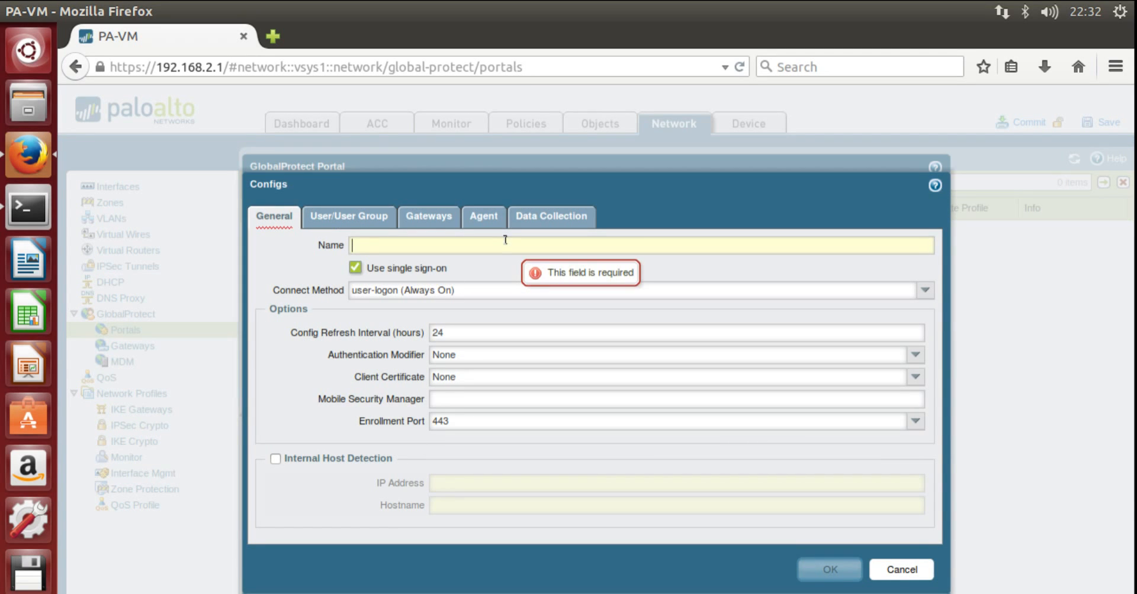
pyautogui.write('VPN-GW')
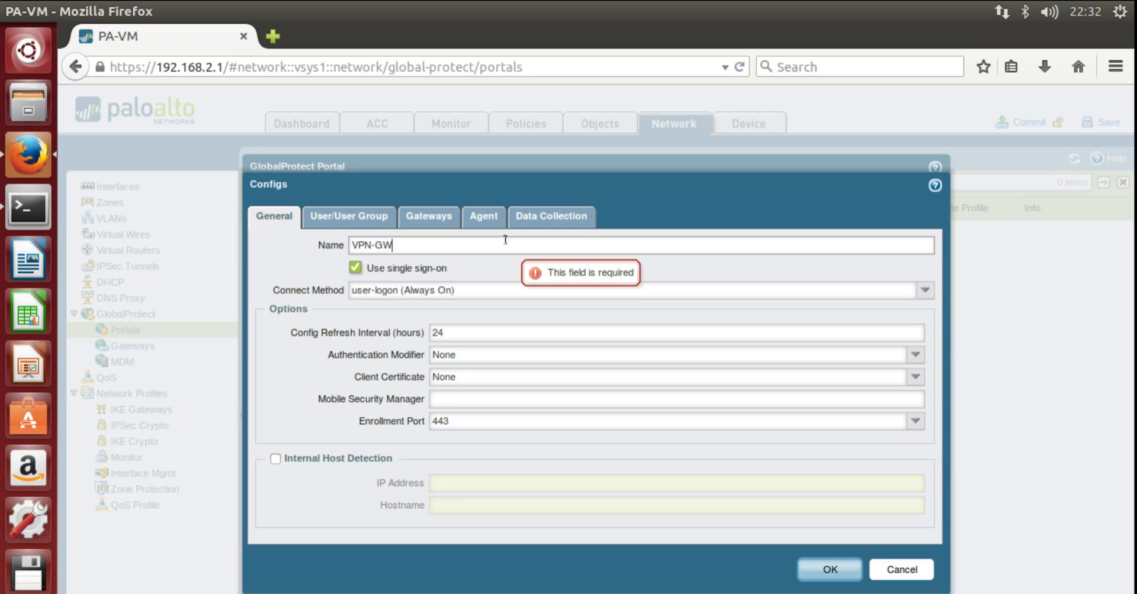
pyautogui.write('-1')
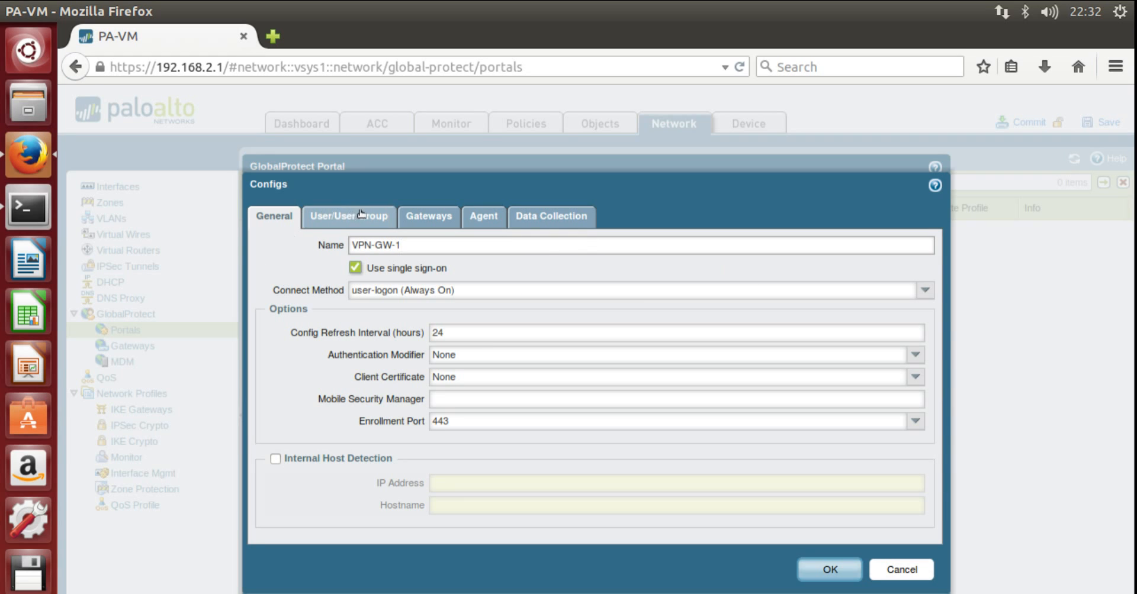
# - Add external gateway GW-1 with address 10.1.1.110 to the VPN-GW-1 config
pyautogui.click(354, 221)
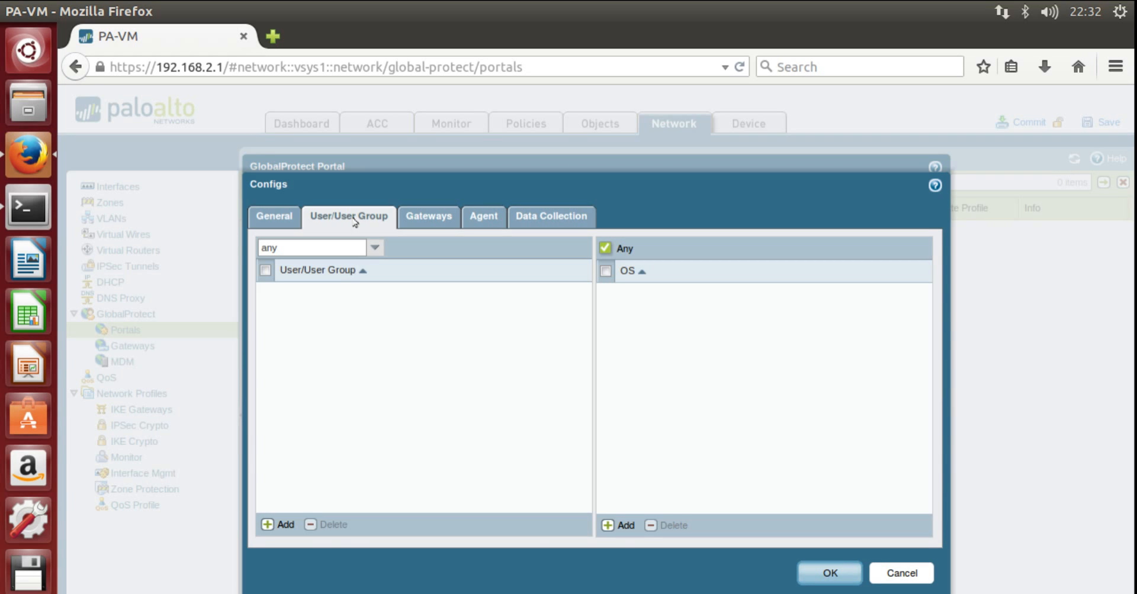
pyautogui.click(427, 217)
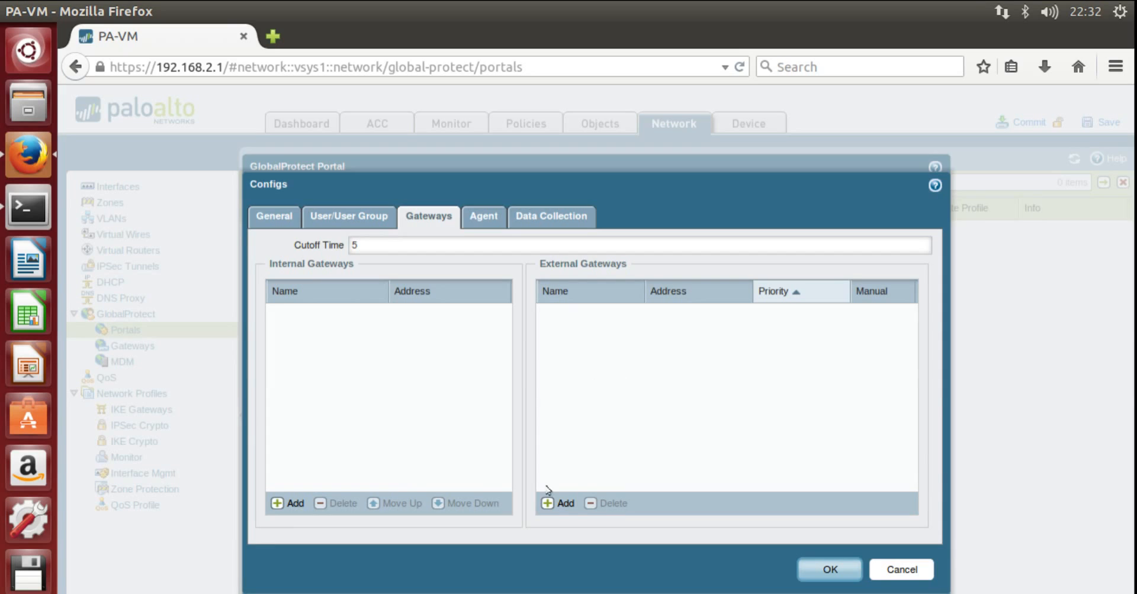
pyautogui.click(552, 504)
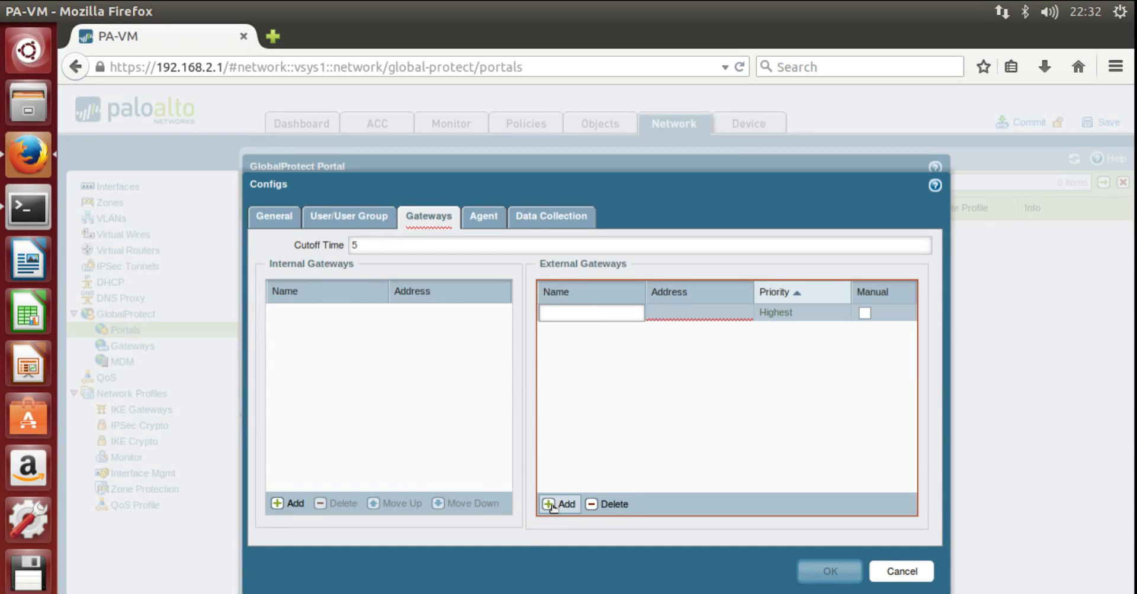
pyautogui.write('GW-1')
pyautogui.click(677, 311)
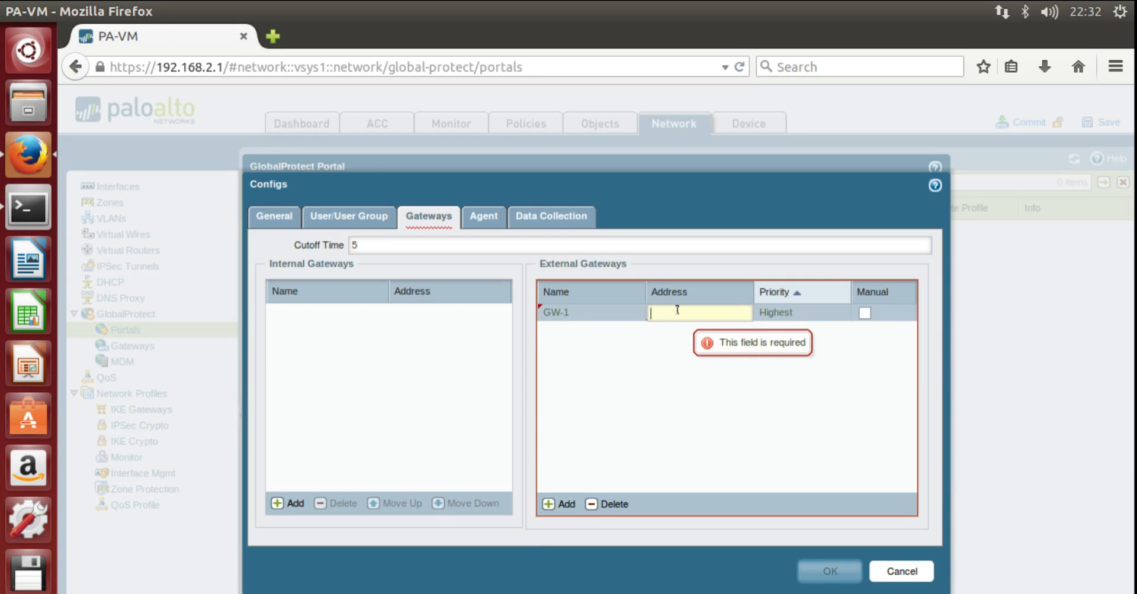
pyautogui.write('10.1.1.110')
pyautogui.click(744, 427)
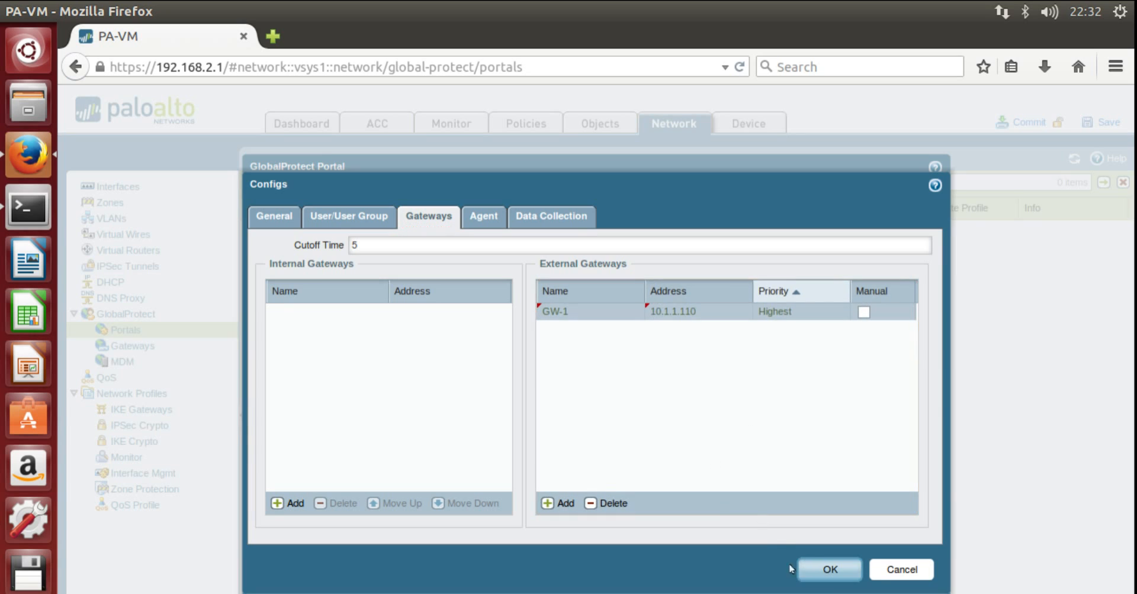
pyautogui.click(274, 217)
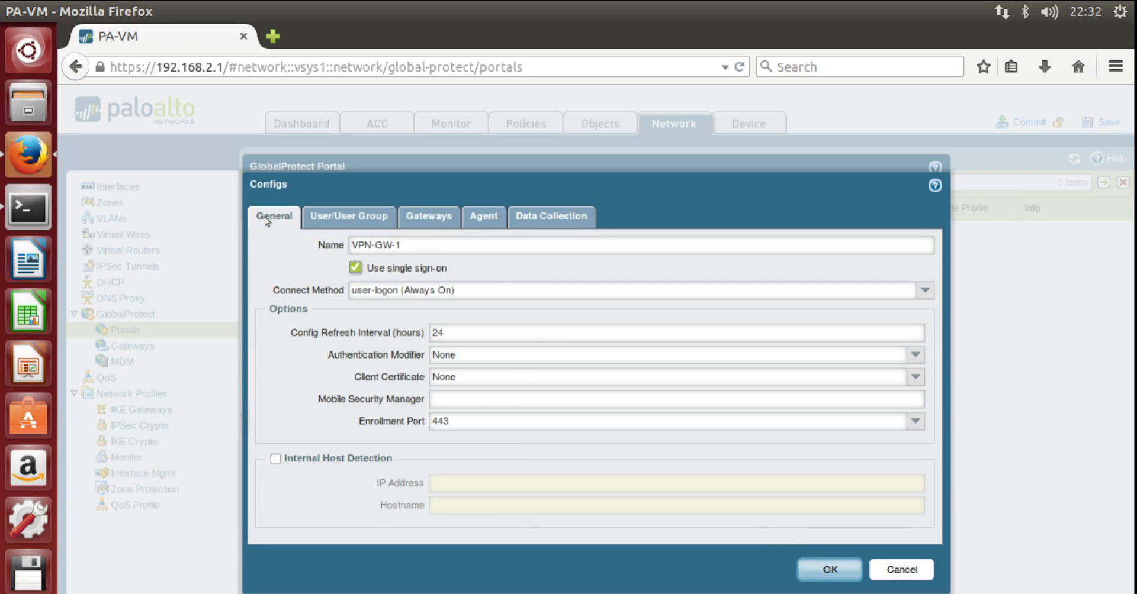
# - Set VPN-GW-1 to on-demand (manual user-initiated) connection, then save it and GP-Portal-1
pyautogui.click(924, 292)
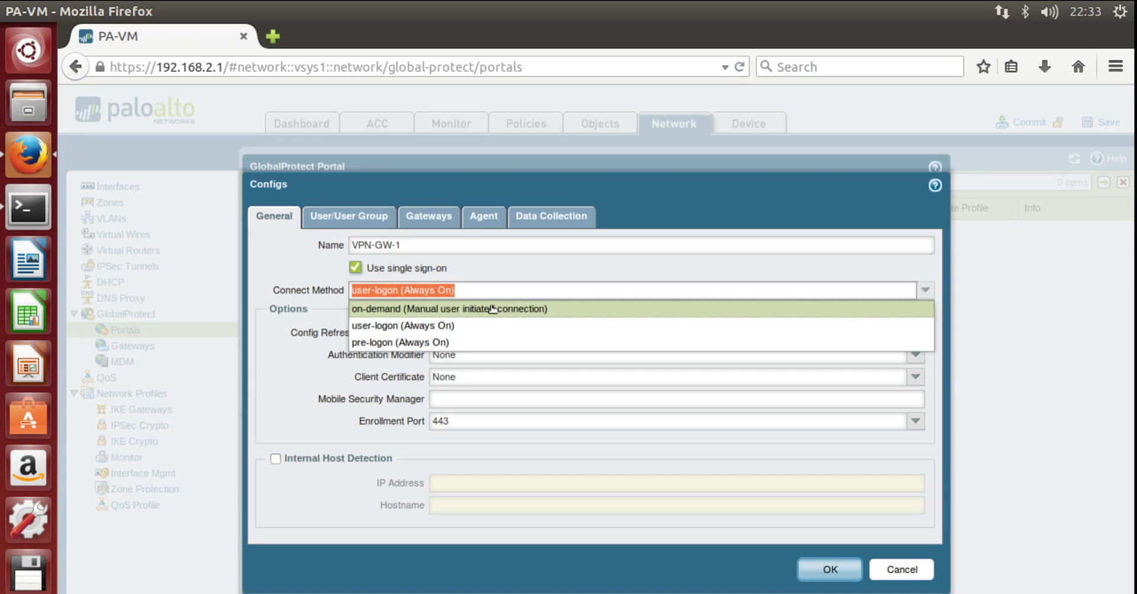
pyautogui.click(472, 309)
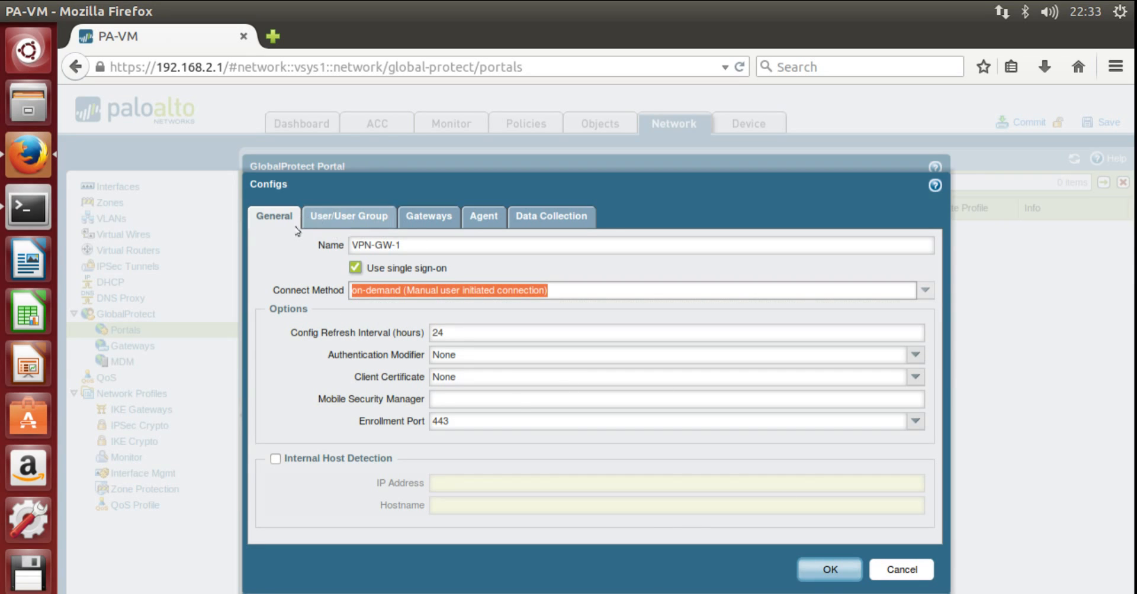
pyautogui.moveTo(394, 295); pyautogui.dragTo(436, 231)
pyautogui.click(432, 239)
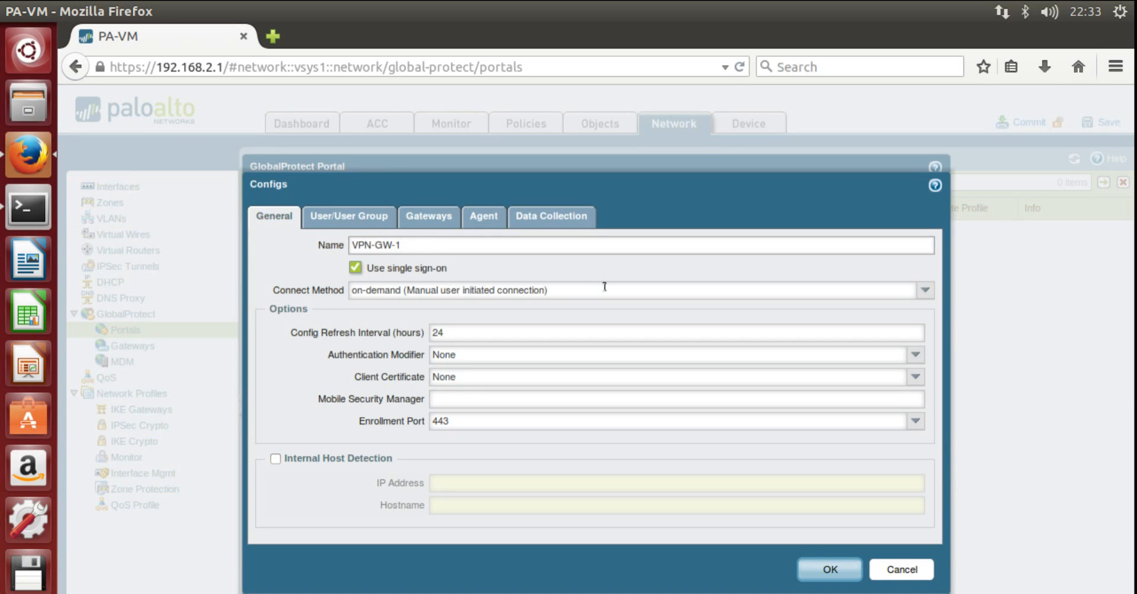
pyautogui.click(437, 218)
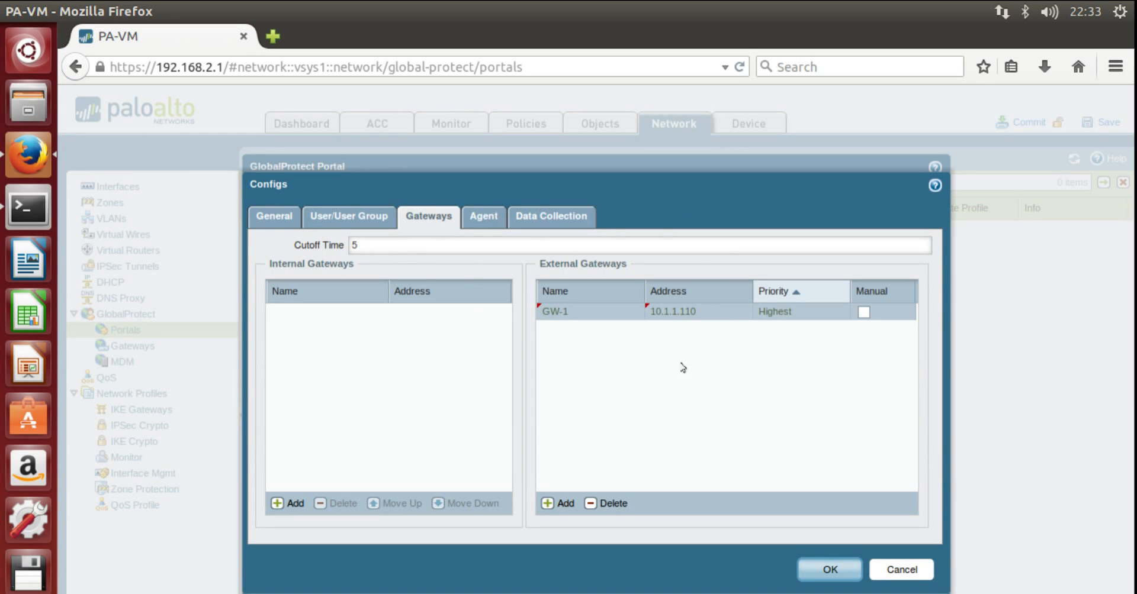
pyautogui.click(829, 570)
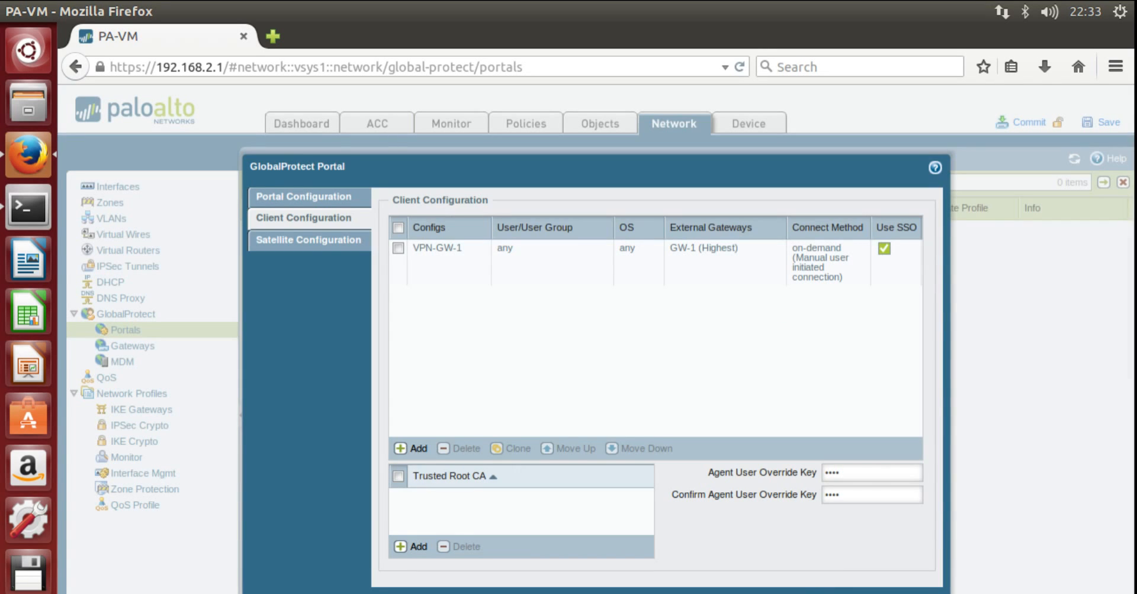
pyautogui.click(862, 593)
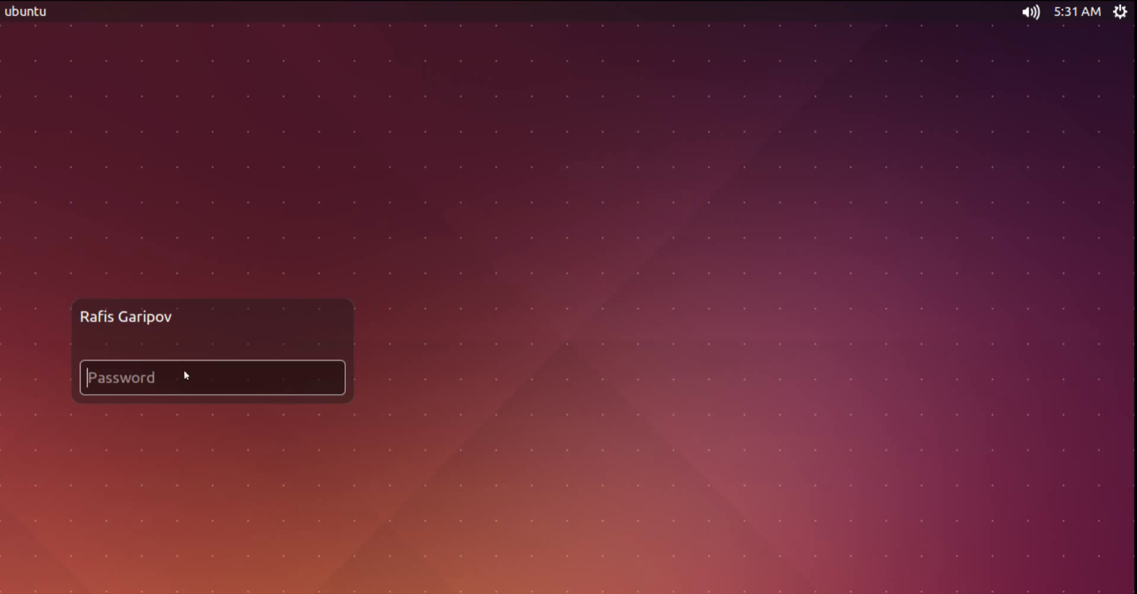
# - Unlock the client desktop with the account password and close the GlobalProtect Portal tab
pyautogui.write('***')
pyautogui.write('********')
pyautogui.press('Return')
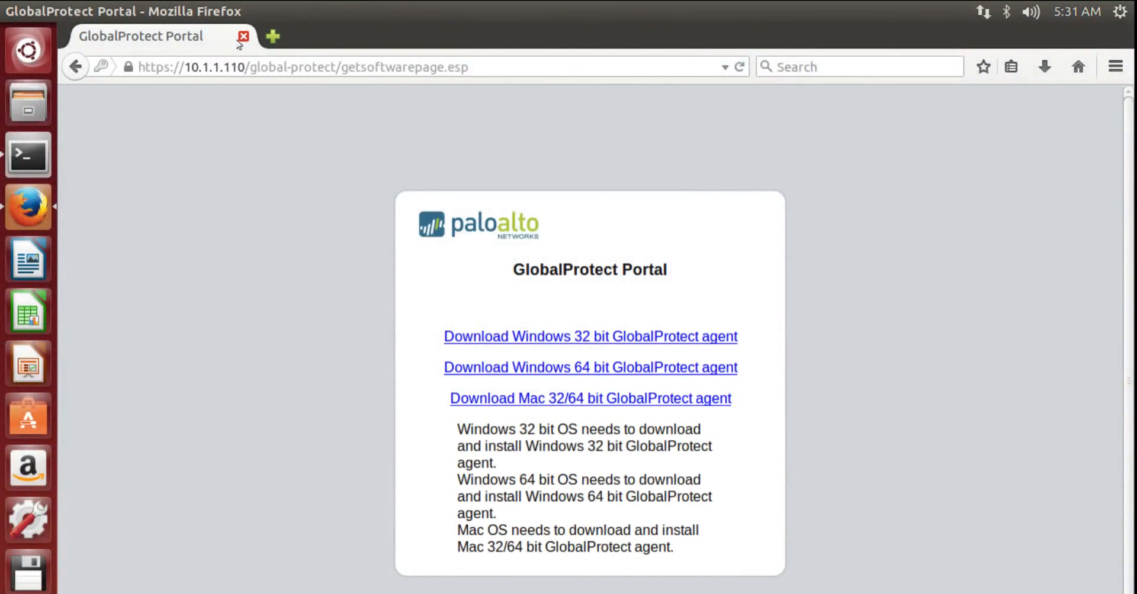
pyautogui.click(243, 37)
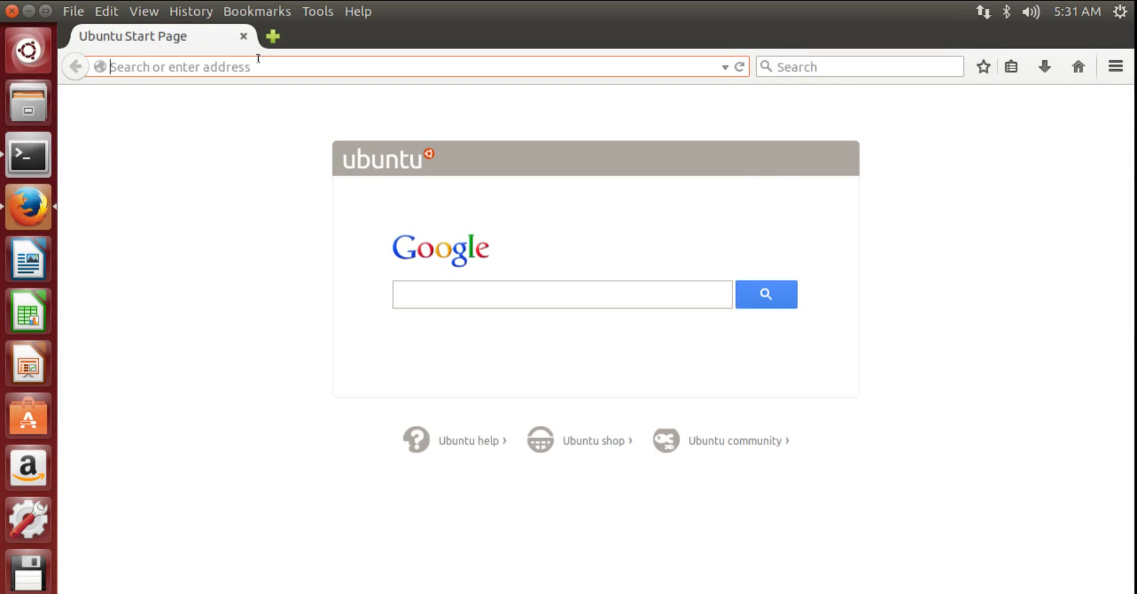
pyautogui.write('10.1.1.110/')
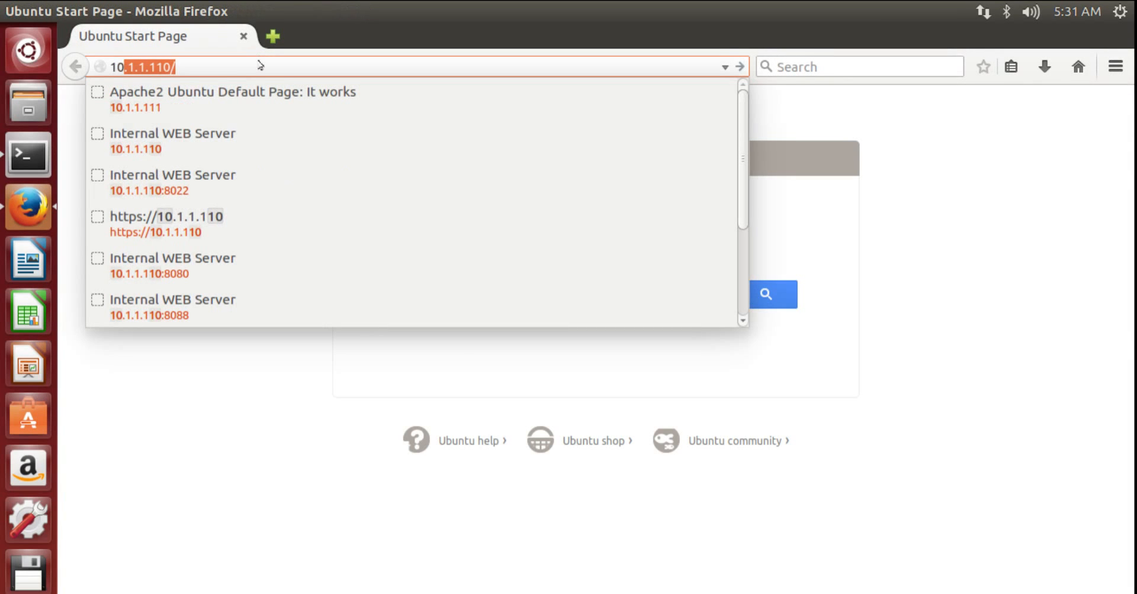
pyautogui.press('Left')
pyautogui.press('Left')
pyautogui.press('Left')
pyautogui.press('Left')
pyautogui.press('Left')
pyautogui.press('Left')
pyautogui.press('Left')
pyautogui.press('Left')
pyautogui.press('Left')
pyautogui.press('Left')
pyautogui.press('Left')
pyautogui.write('ht')
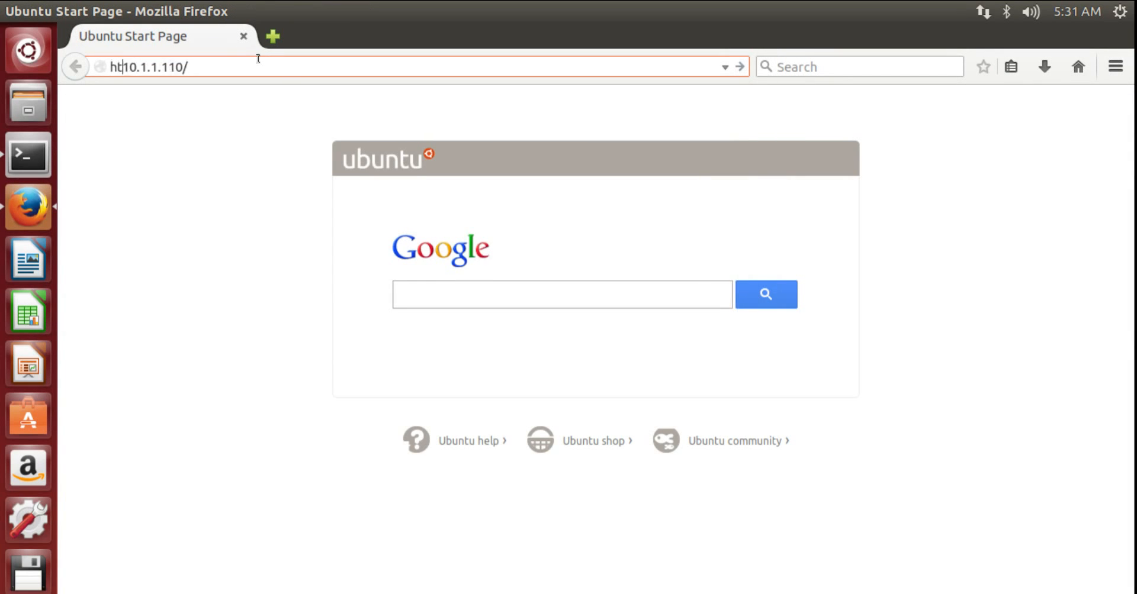
pyautogui.write('tps://')
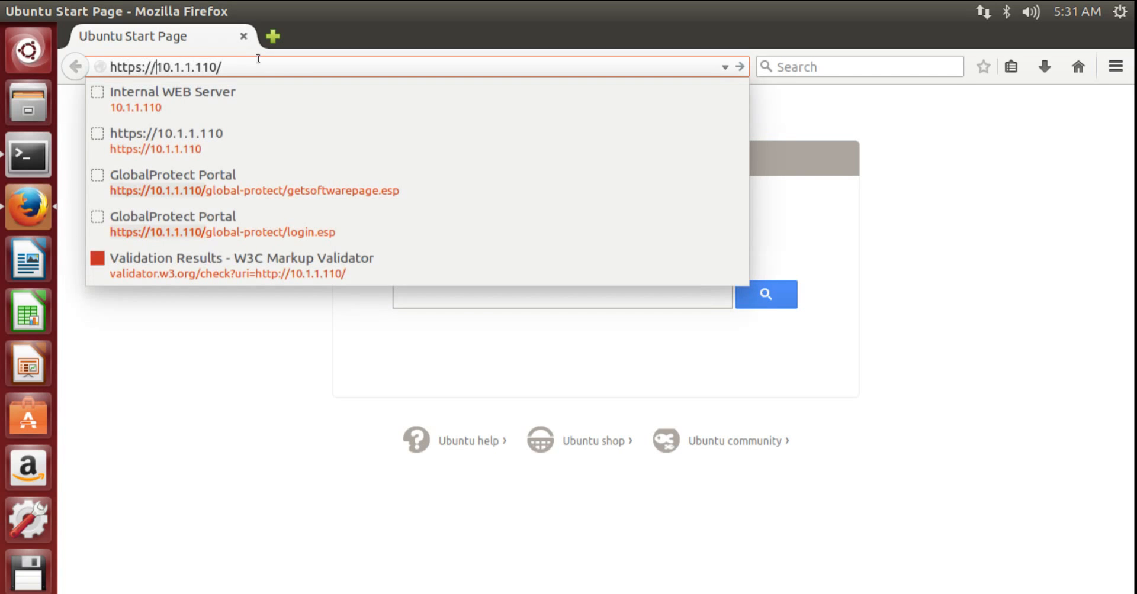
pyautogui.press('Return')
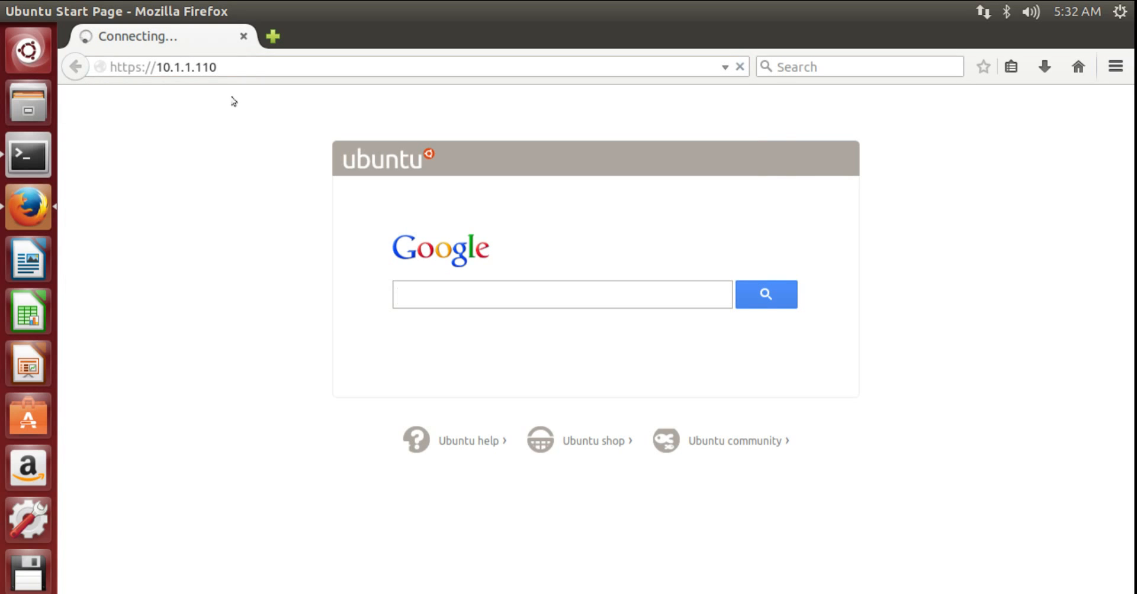
pyautogui.click(267, 63)
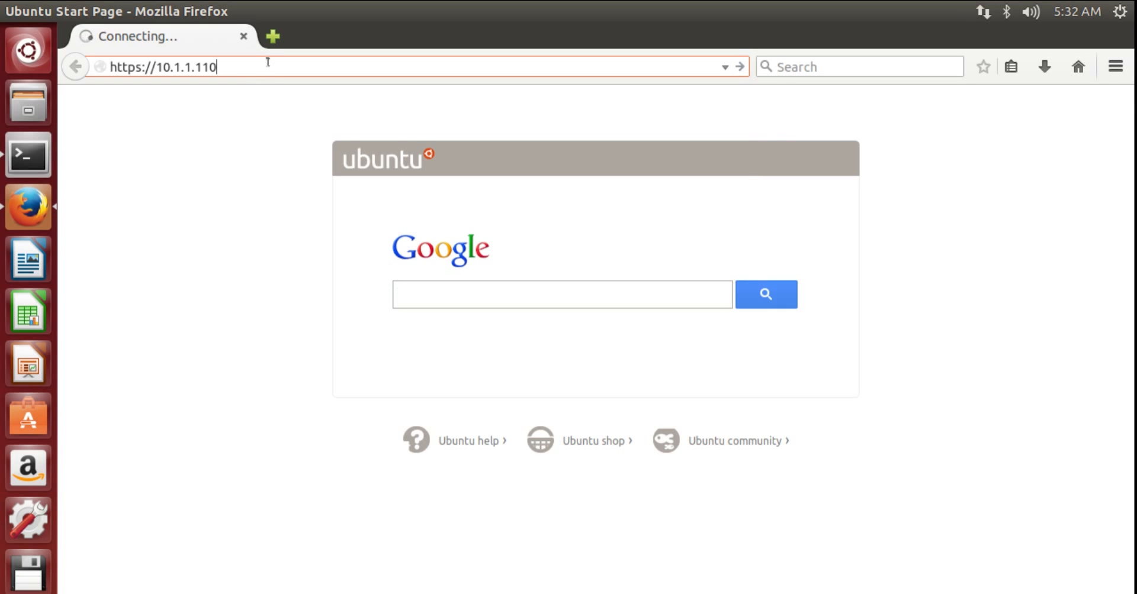
pyautogui.write('/')
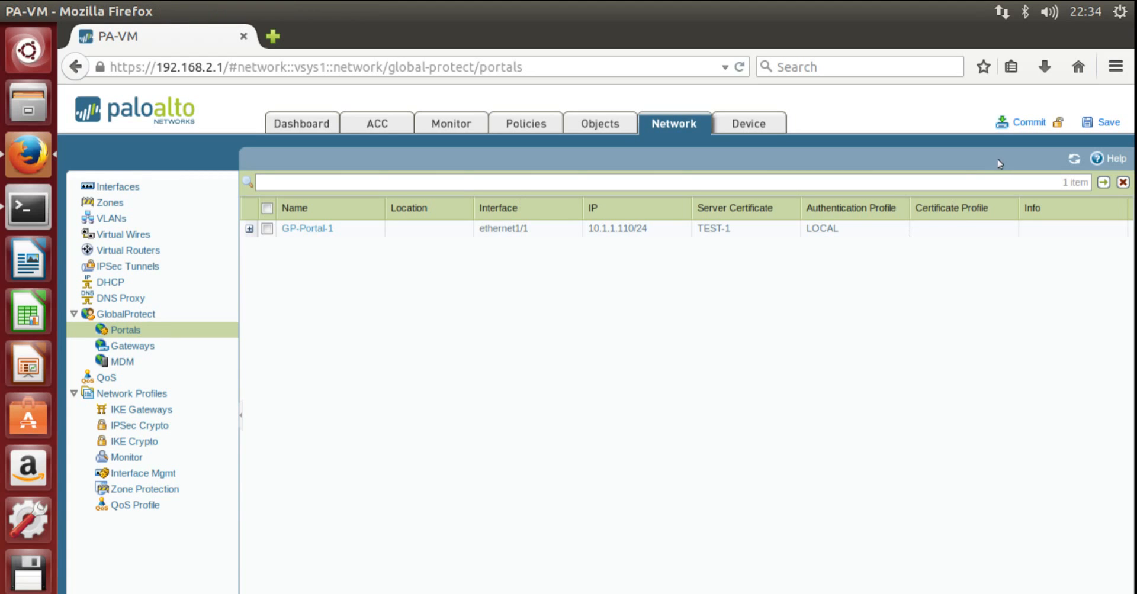
# - Commit the configuration over the running config, review the Trust-L3 warning, and close the result
pyautogui.click(1025, 121)
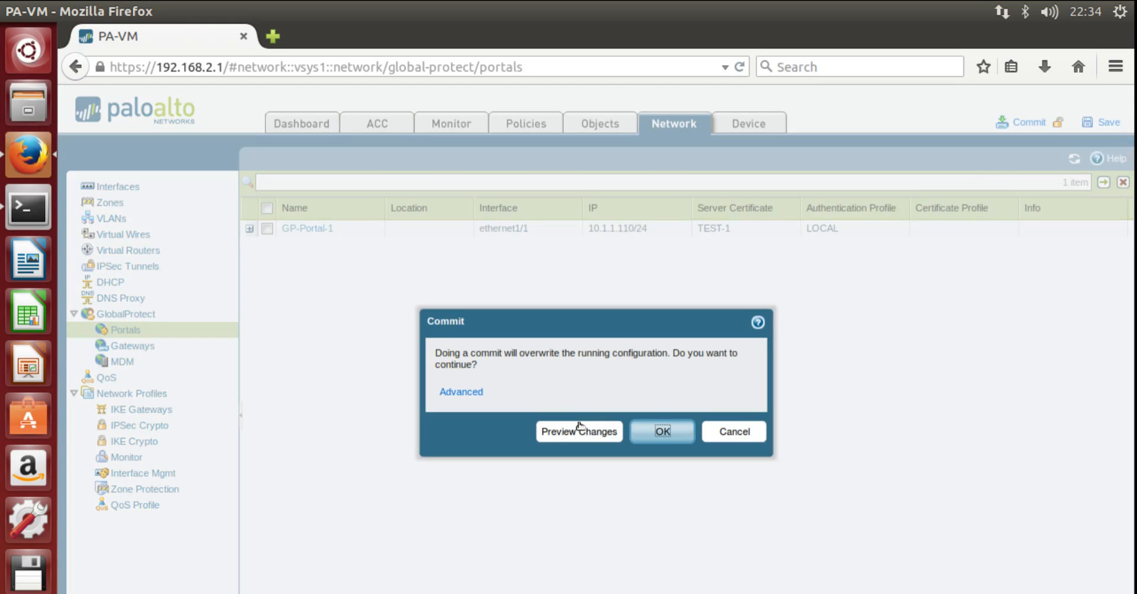
pyautogui.click(656, 435)
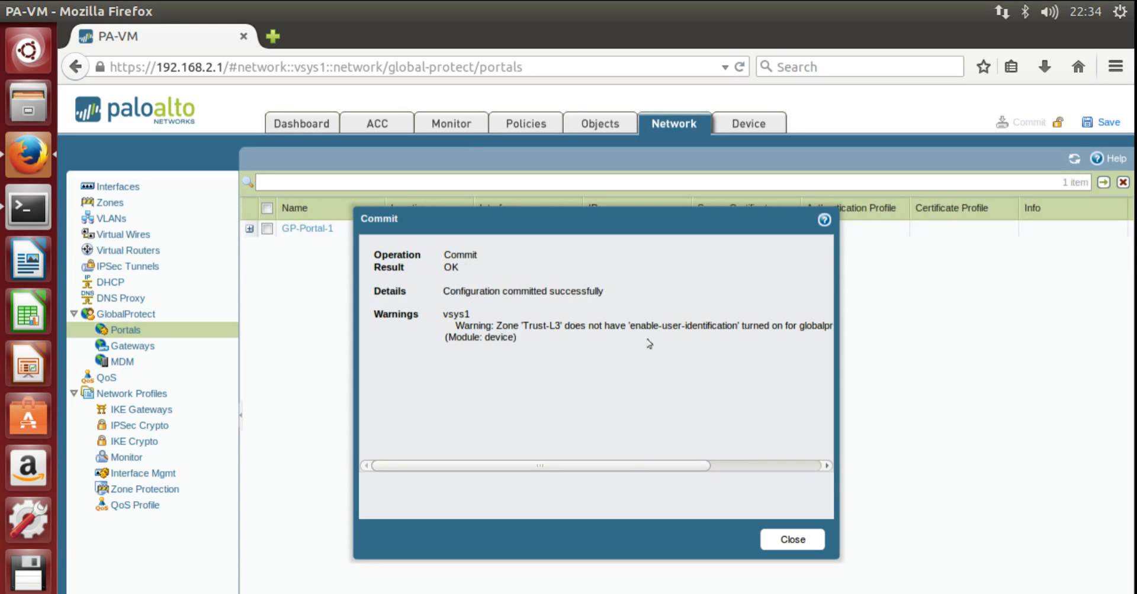
pyautogui.moveTo(627, 465); pyautogui.dragTo(757, 482)
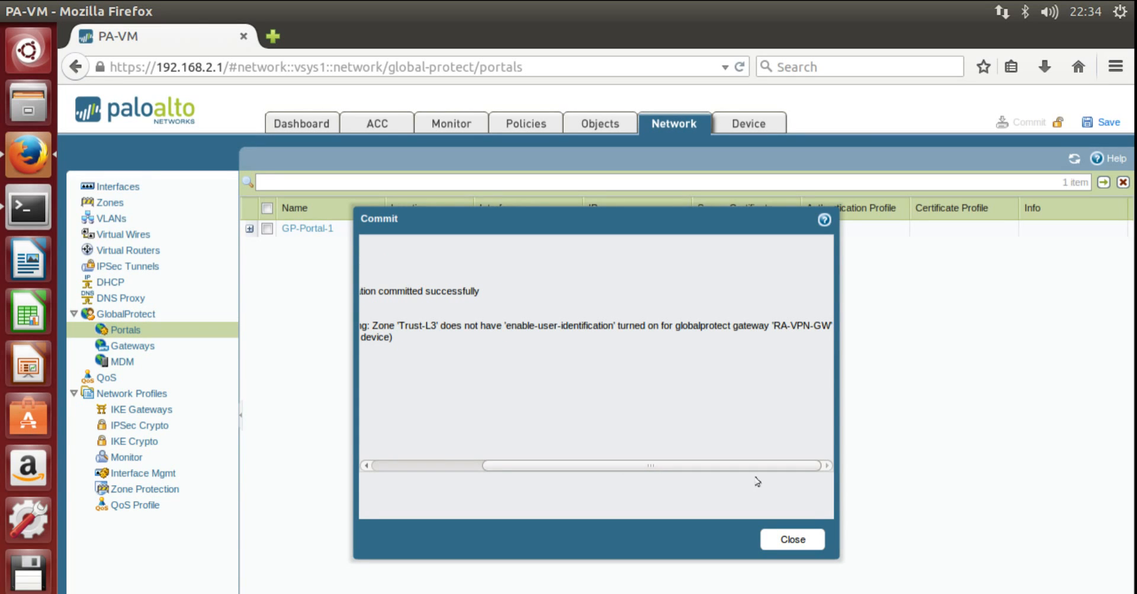
pyautogui.click(787, 540)
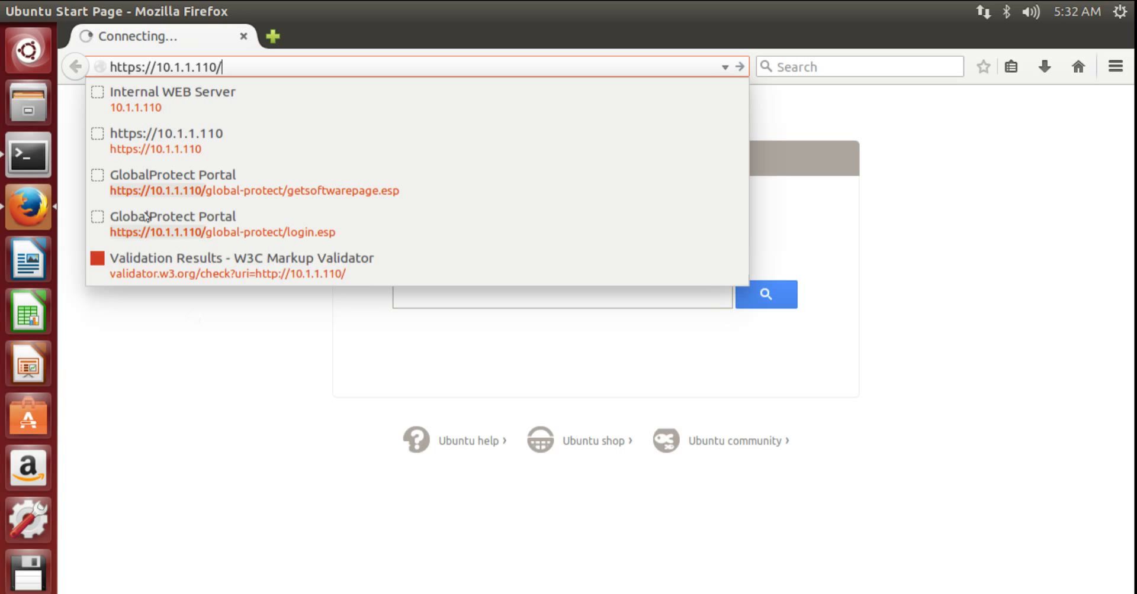
pyautogui.click(262, 58)
pyautogui.press('BackSpace')
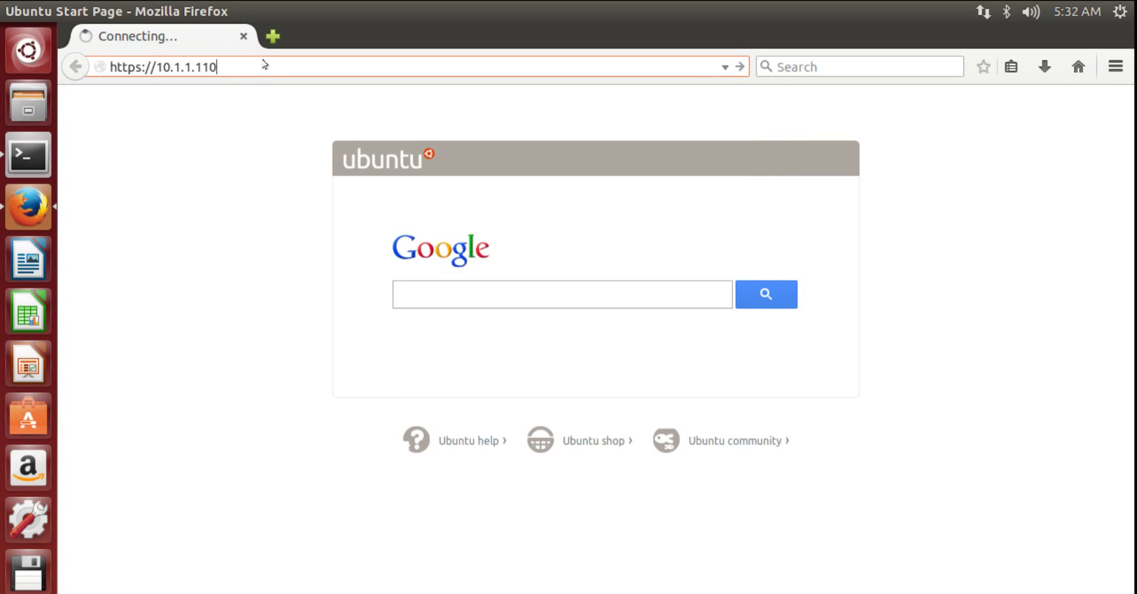
pyautogui.press('Return')
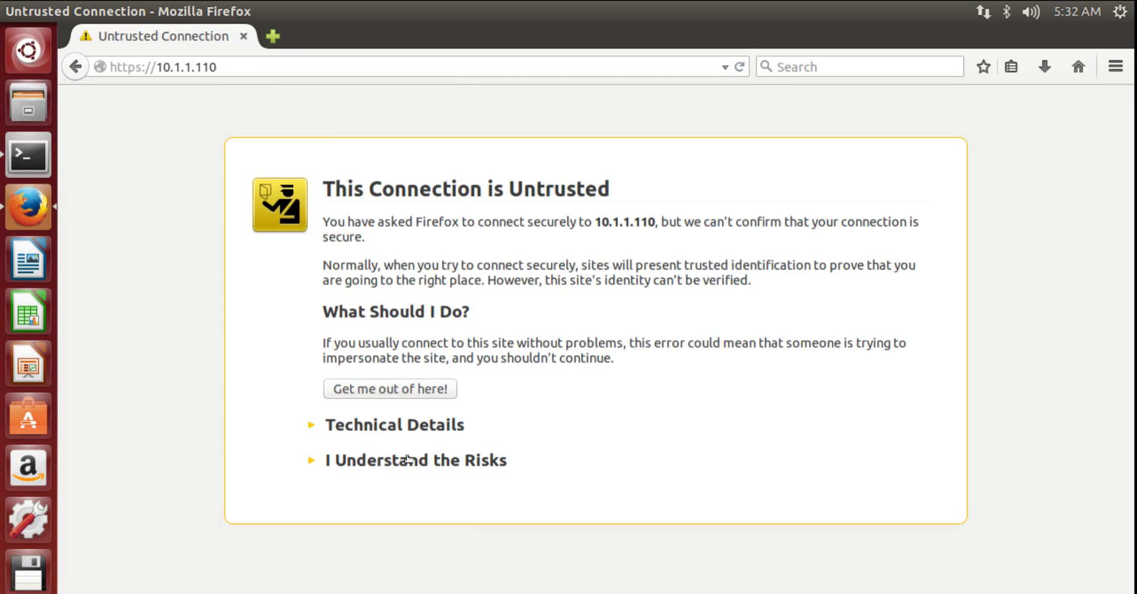
pyautogui.click(402, 461)
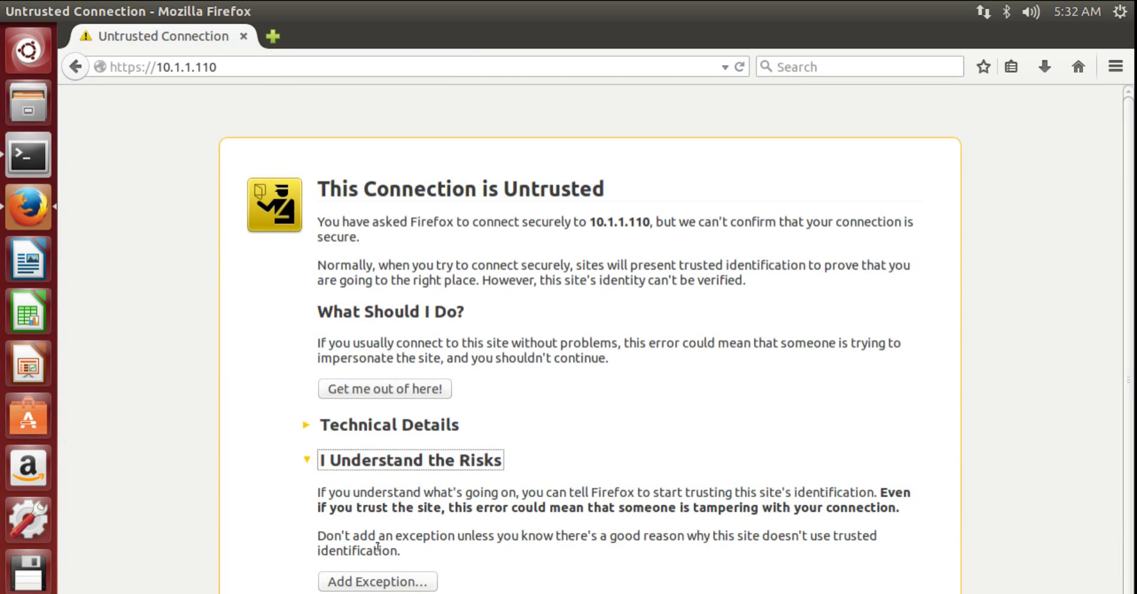
pyautogui.click(377, 579)
pyautogui.click(487, 570)
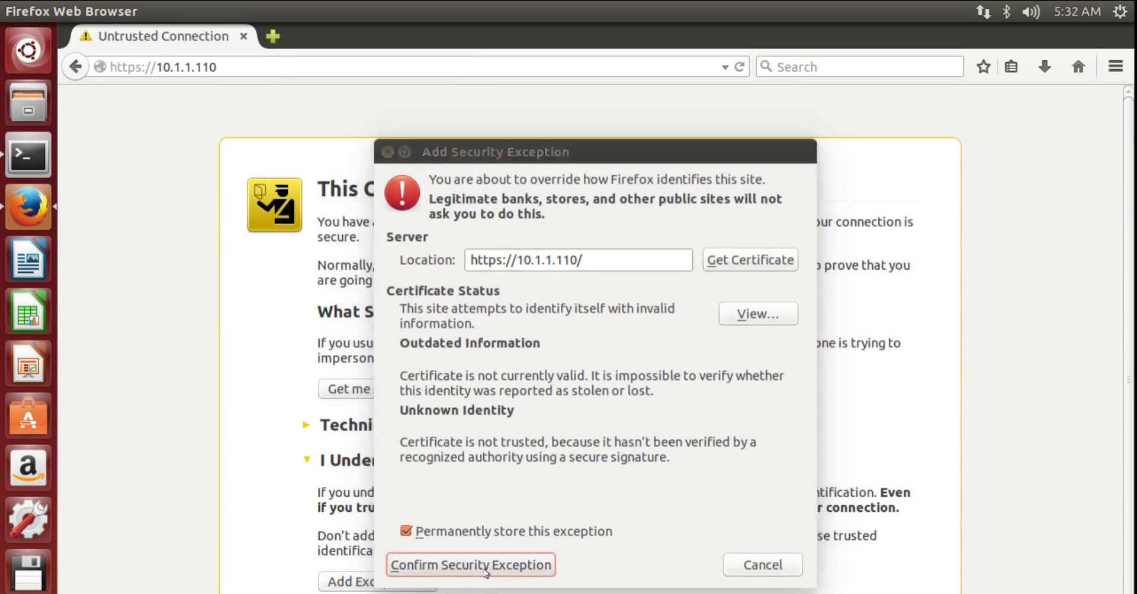
# - Log in to the portal as test1 with the password and dismiss the save-password prompt
pyautogui.write('te')
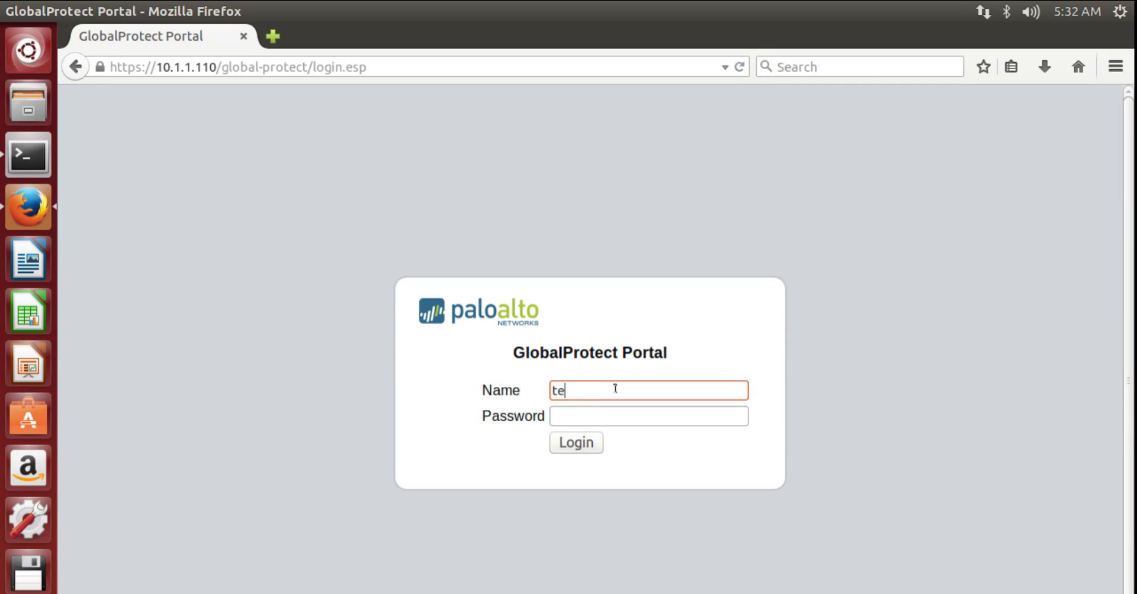
pyautogui.write('st1')
pyautogui.press('Tab')
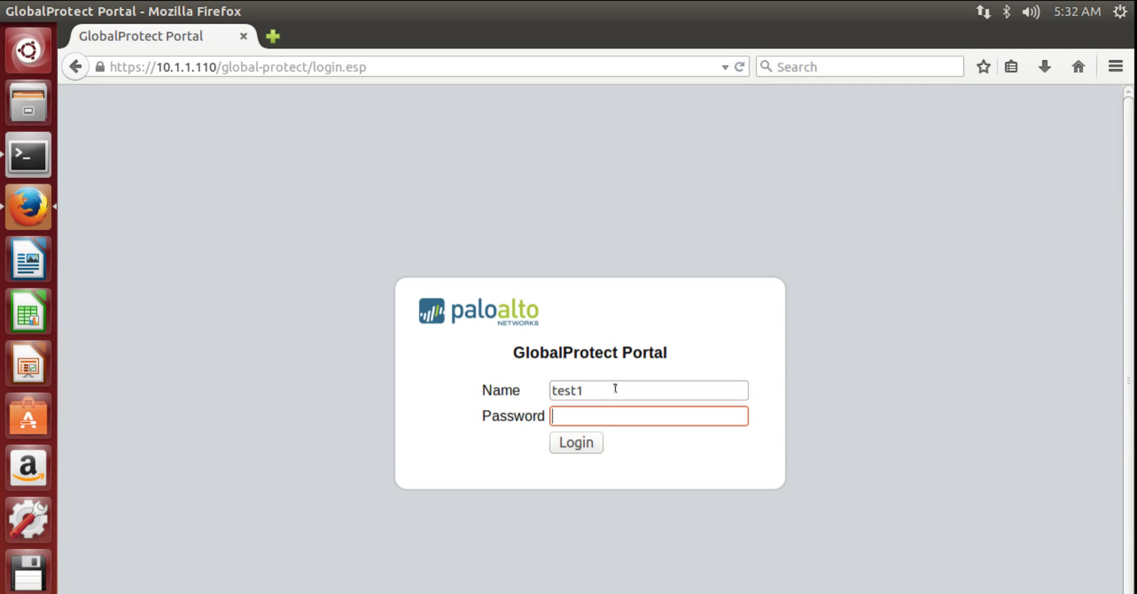
pyautogui.write('•••••')
pyautogui.press('Return')
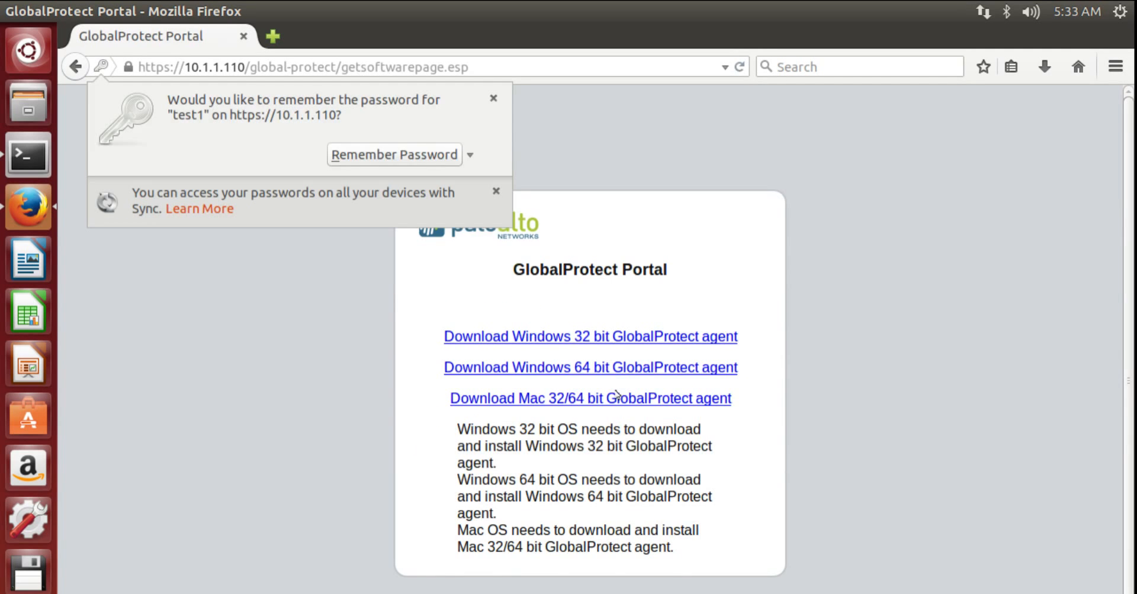
pyautogui.click(489, 101)
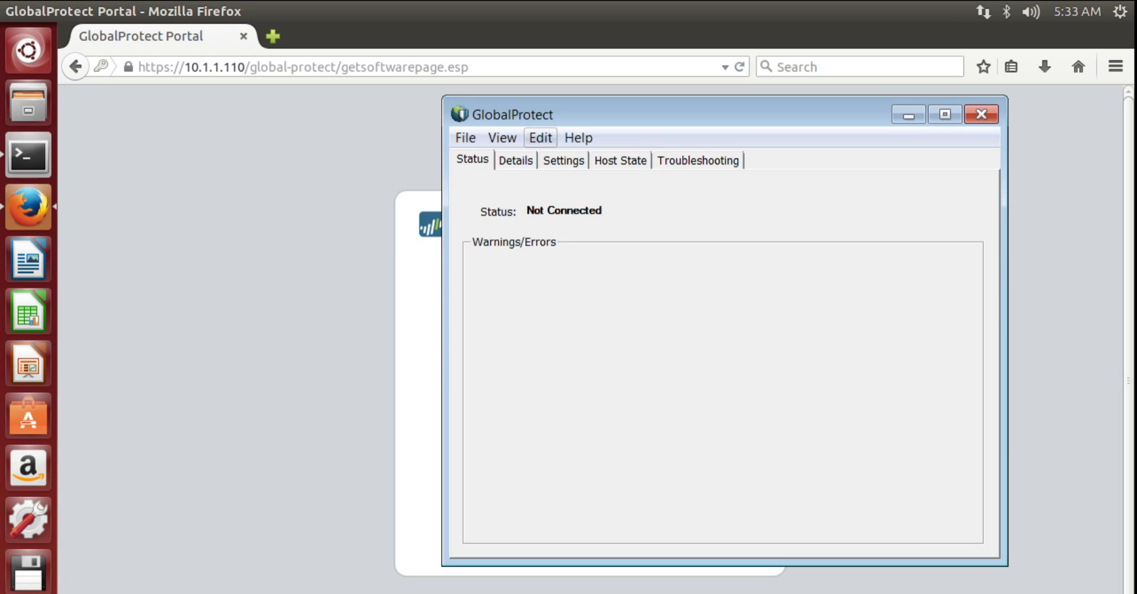
# - Apply portal 10.1.1.110 in the agent's Settings, accept the certificate warning, and verify Connected status
pyautogui.click(563, 160)
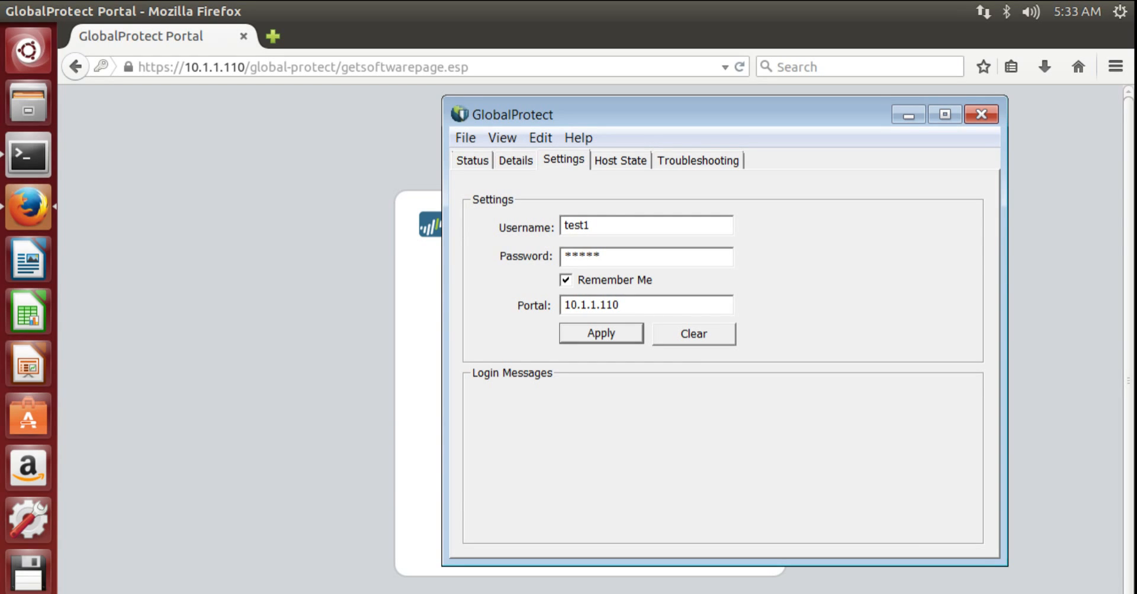
pyautogui.moveTo(619, 305); pyautogui.dragTo(563, 305)
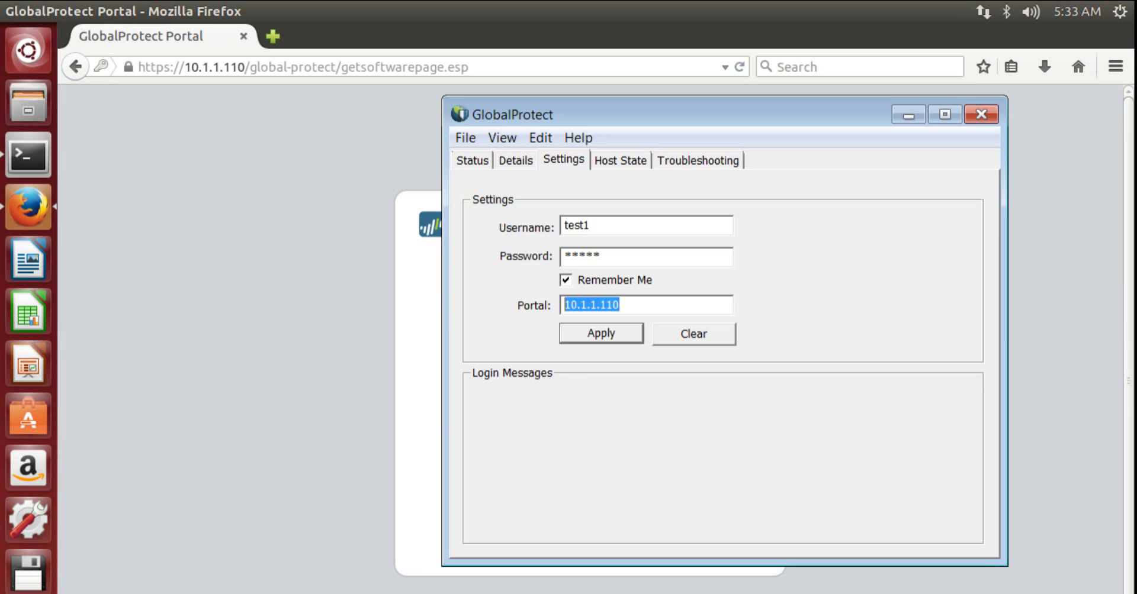
pyautogui.click(601, 333)
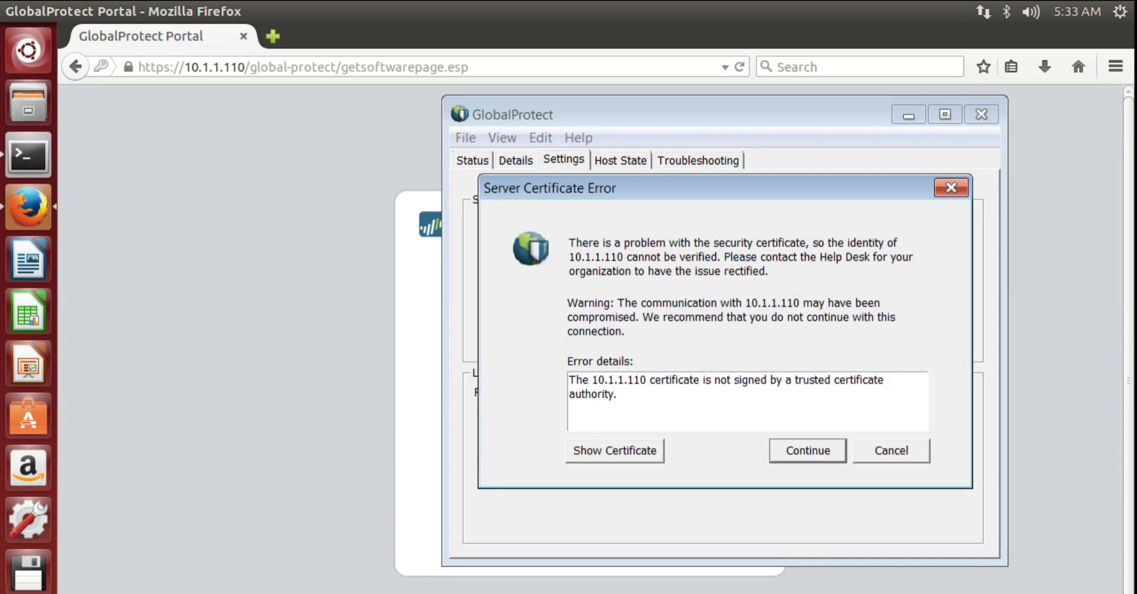
pyautogui.press('Return')
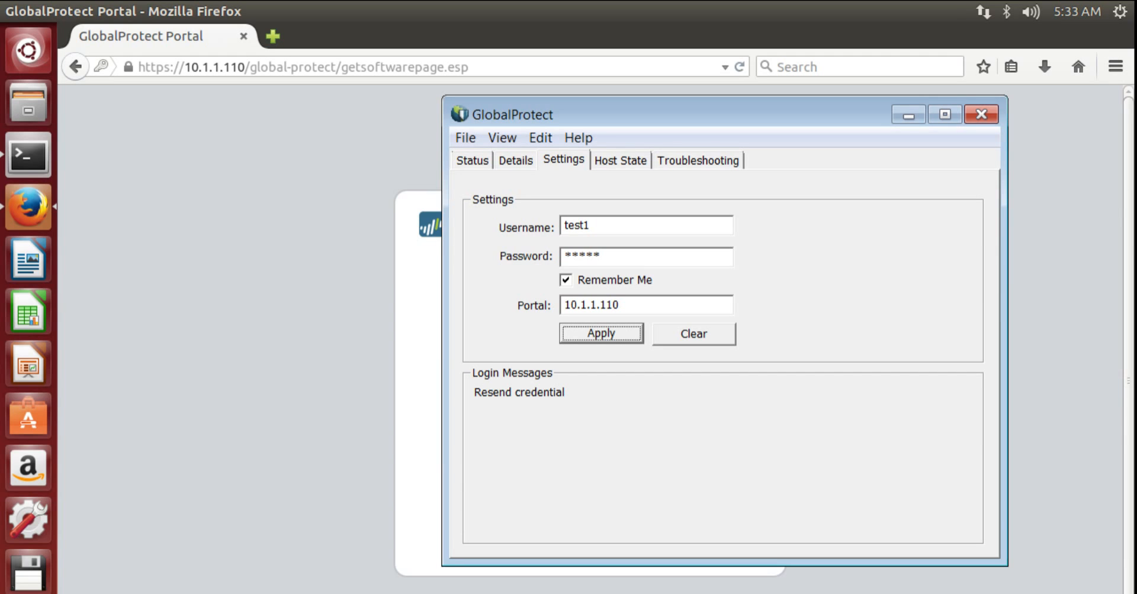
pyautogui.click(465, 138)
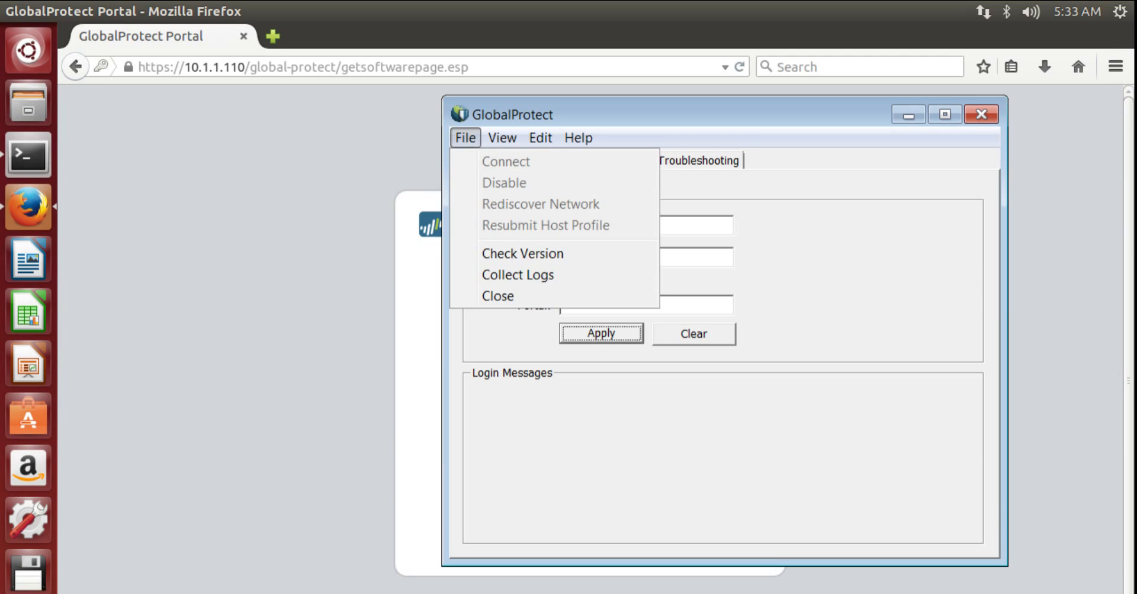
pyautogui.press('Escape')
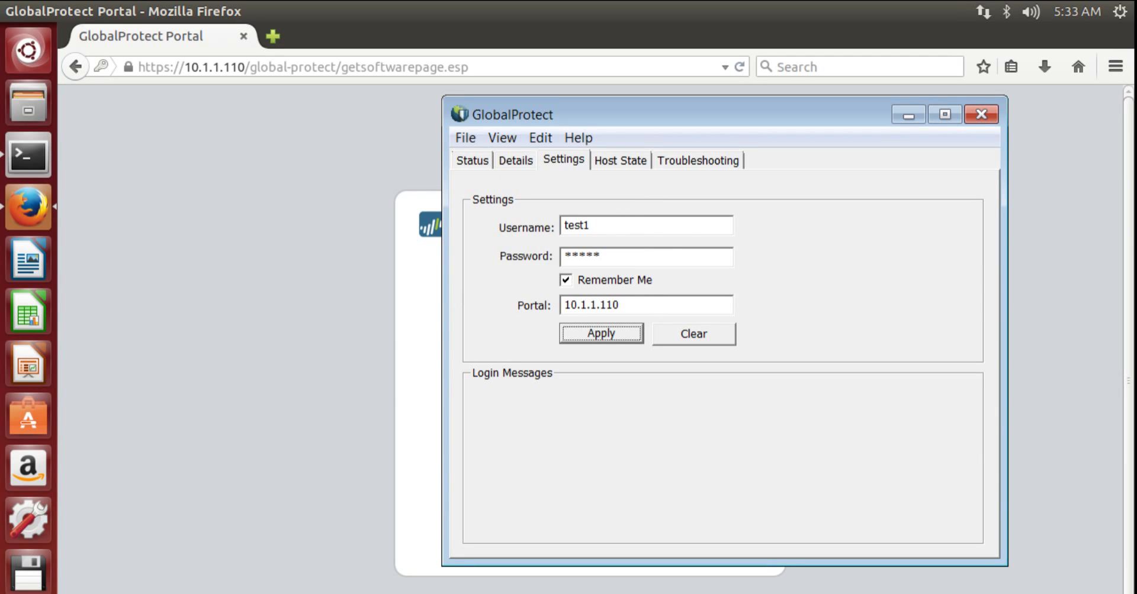
pyautogui.click(472, 160)
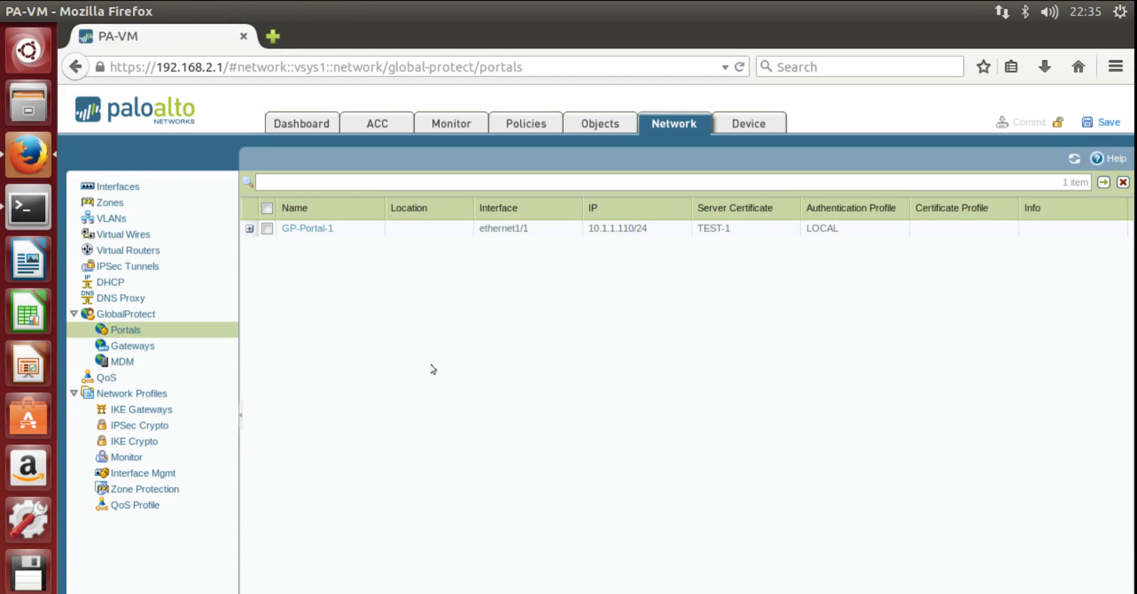
# - View RA-VPN-GW's remote users showing test1 at private IP 192.168.255.2, then launch cmd
pyautogui.click(130, 347)
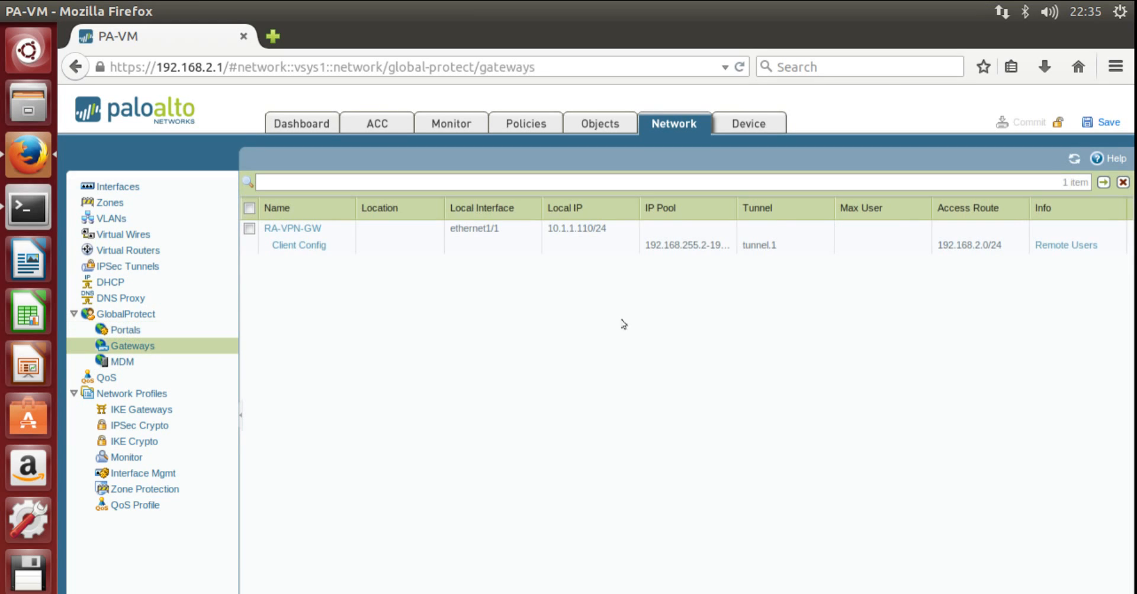
pyautogui.click(1053, 248)
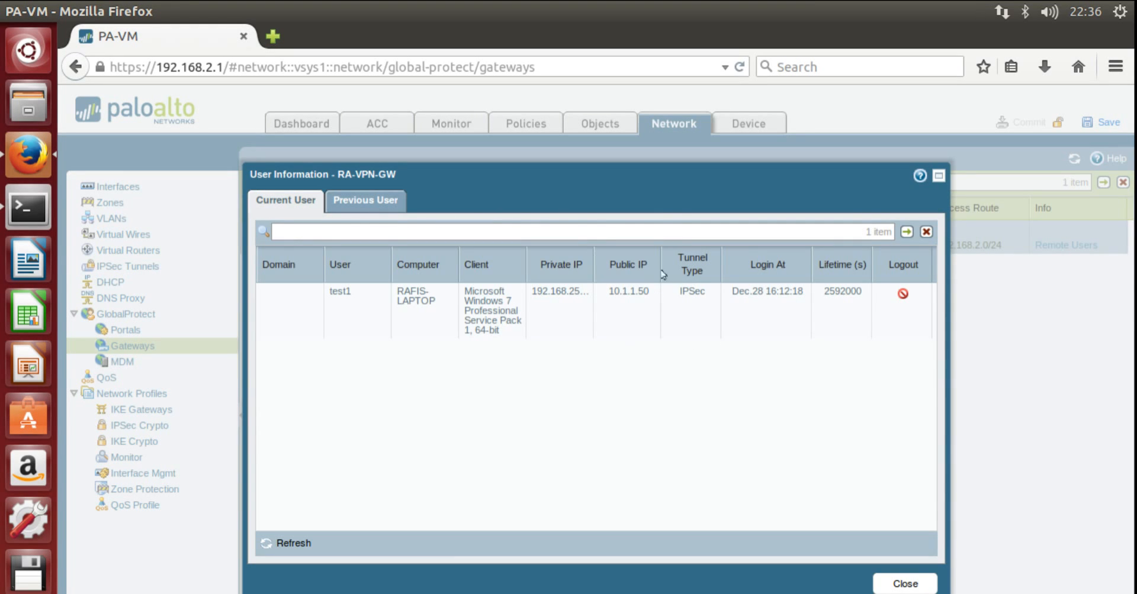
pyautogui.moveTo(592, 255); pyautogui.dragTo(613, 288)
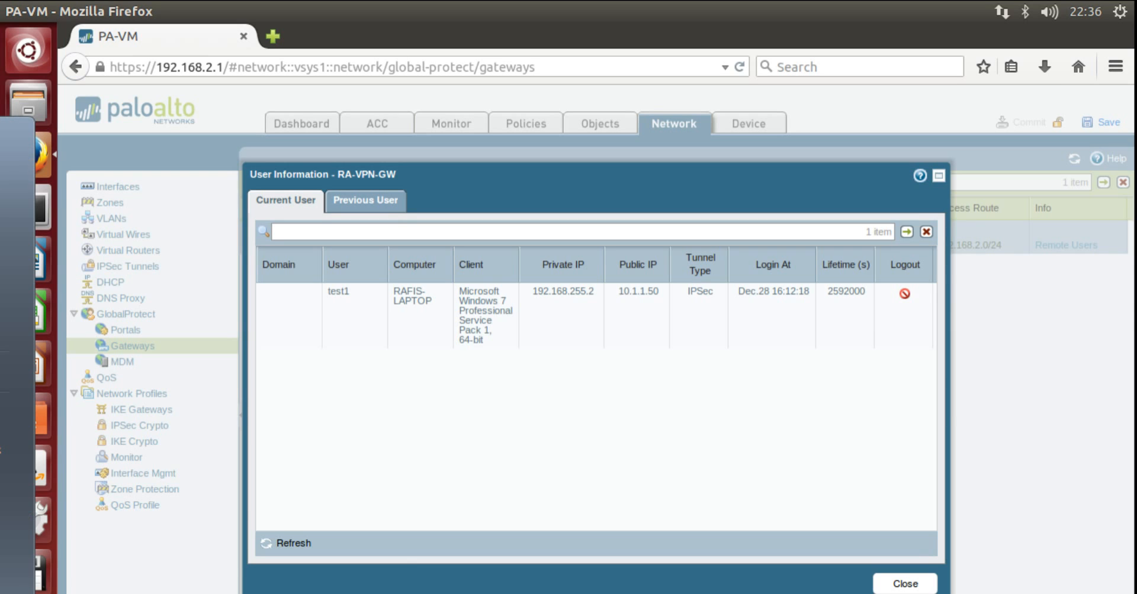
pyautogui.write('cmd')
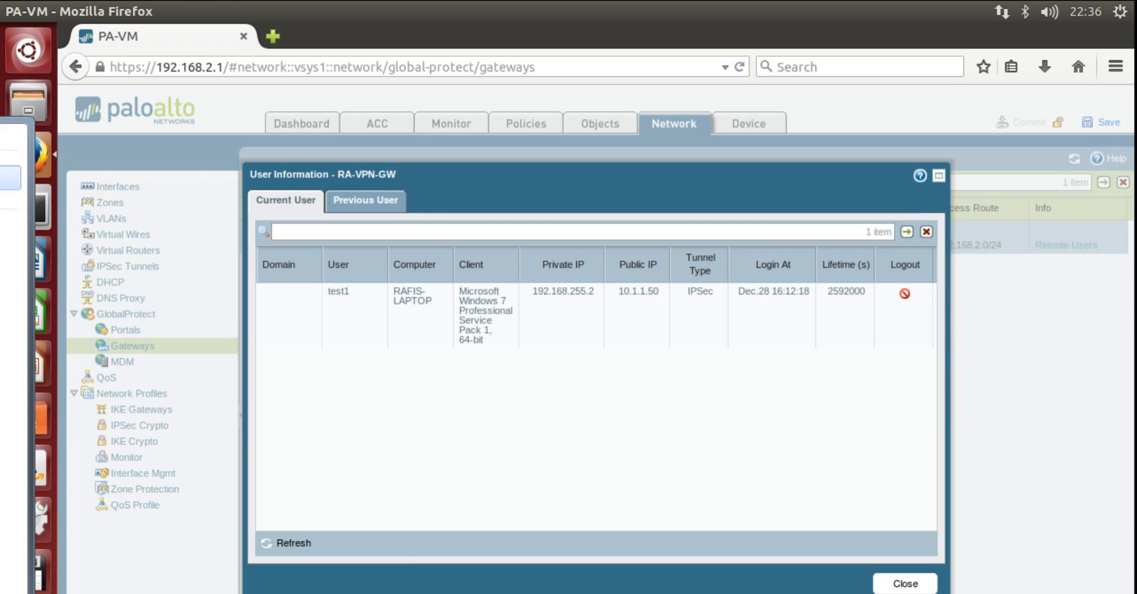
pyautogui.press('Return')
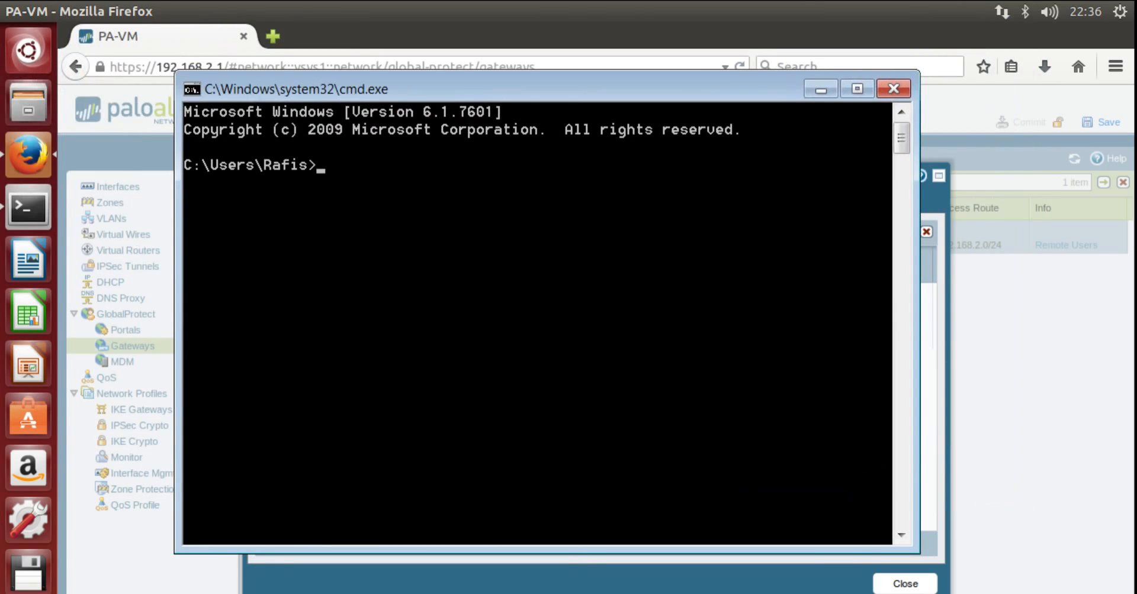
# - Ping 192.168.2.100, stop it after a successful reply, and close the command prompt
pyautogui.write('ping 192.16')
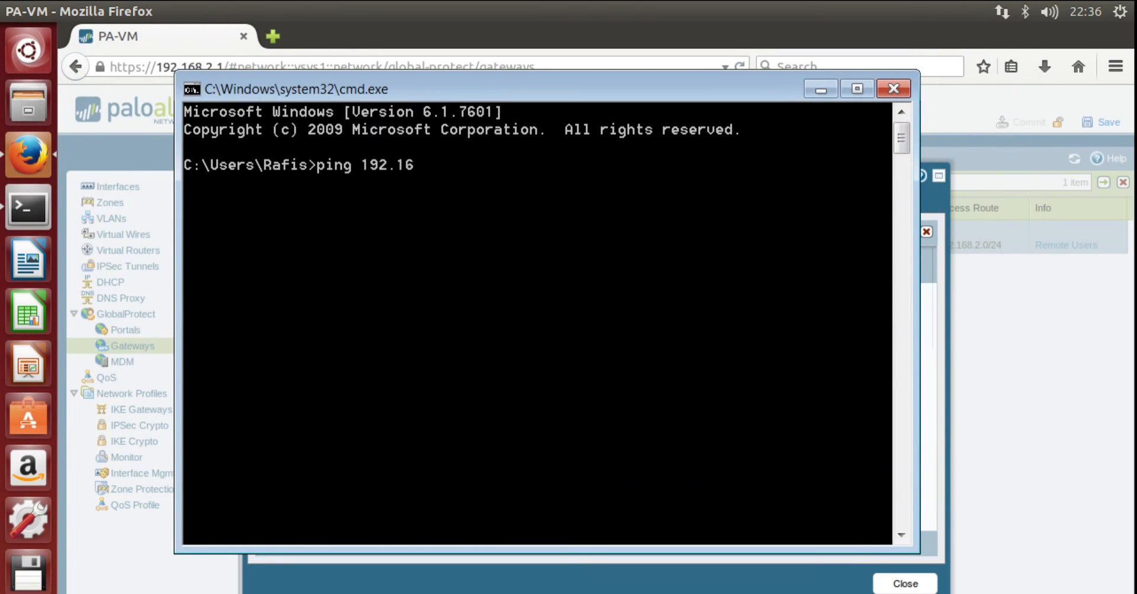
pyautogui.write('8.2.100')
pyautogui.press('Return')
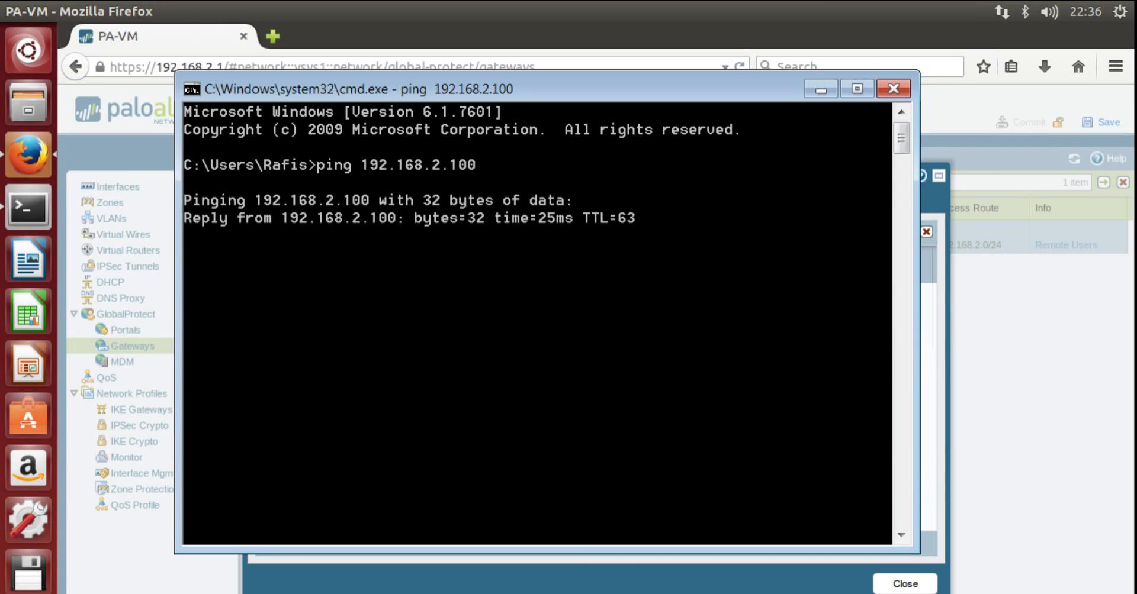
pyautogui.hotkey('ctrl', 'c')
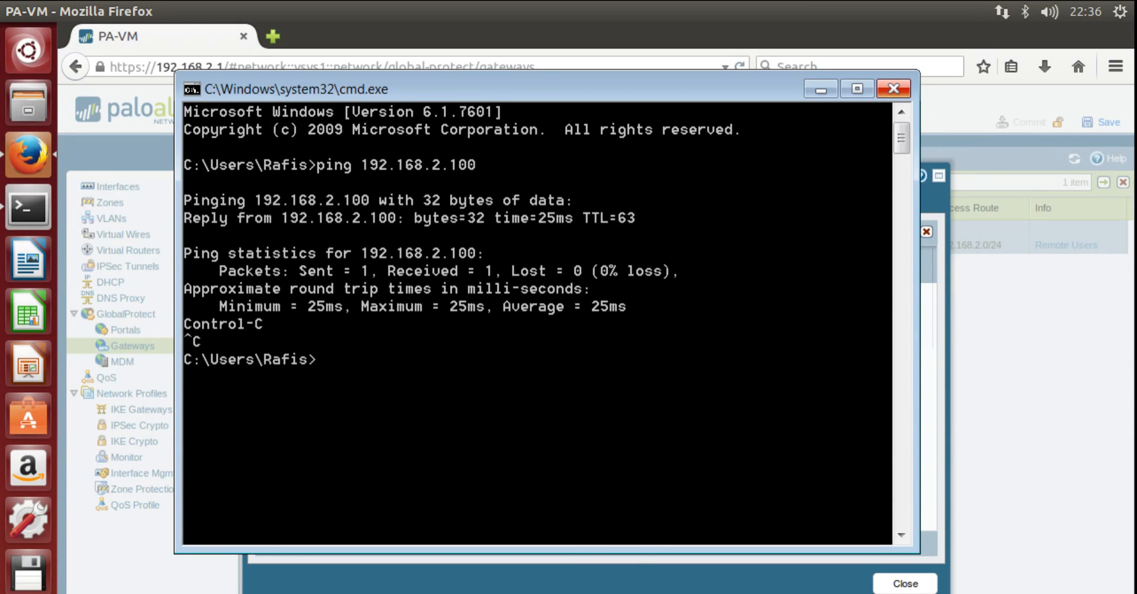
pyautogui.click(894, 89)
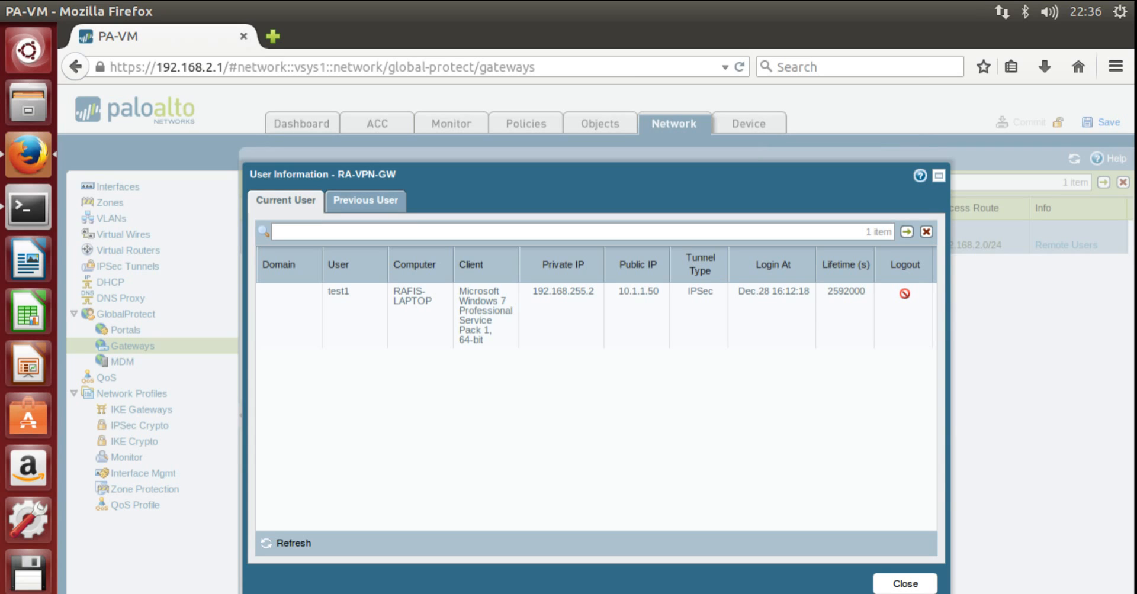
# - Bring up the GlobalProtect agent from the system tray to confirm it is still connected
pyautogui.click(1008, 593)
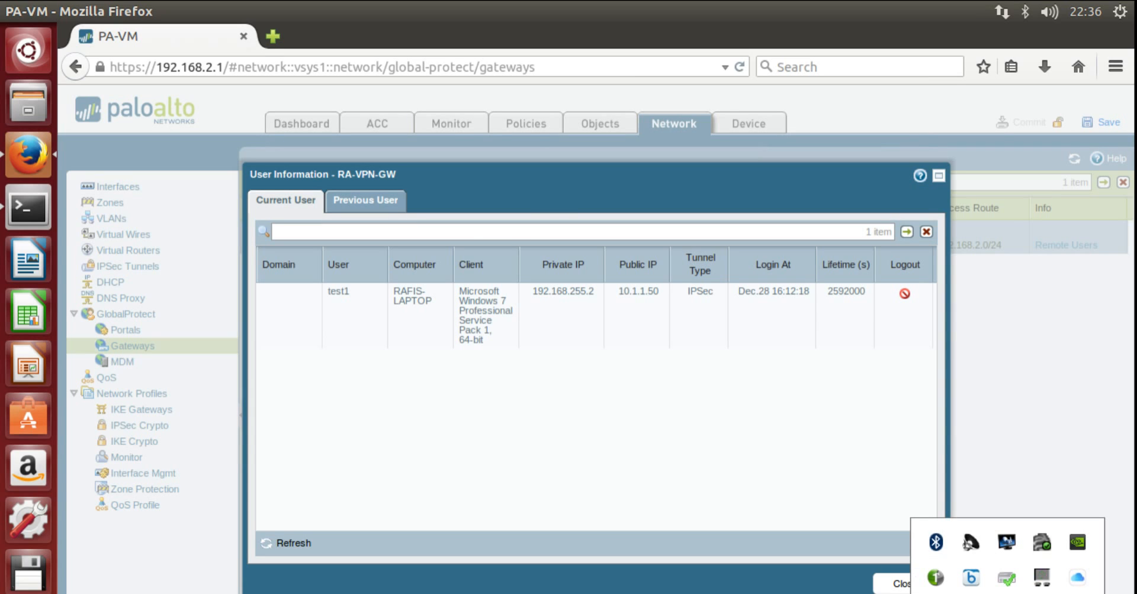
pyautogui.rightClick(972, 592)
pyautogui.click(1036, 516)
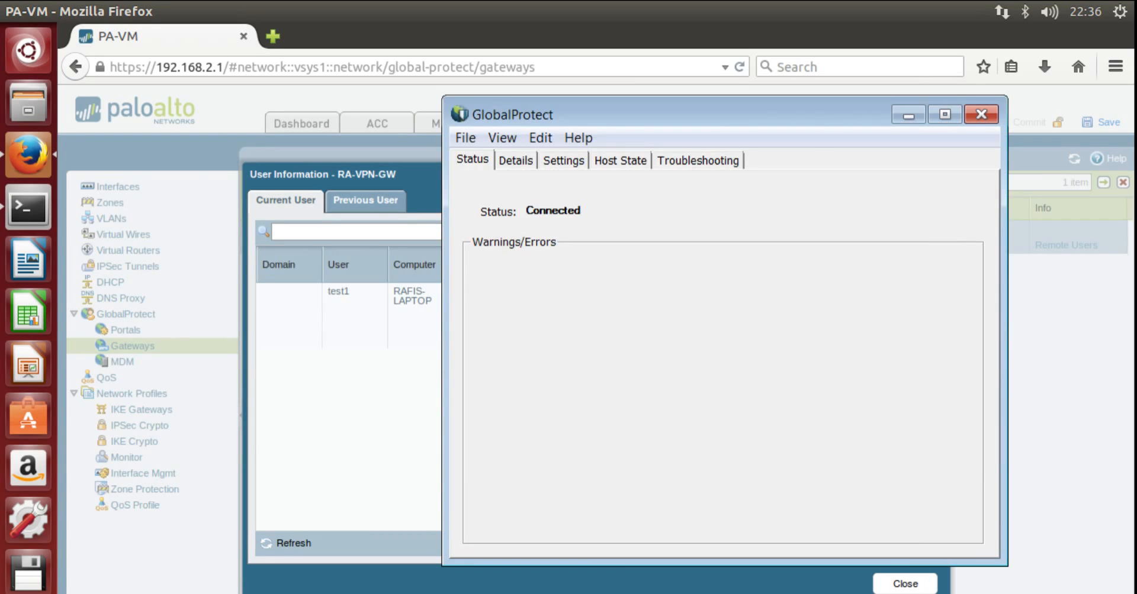